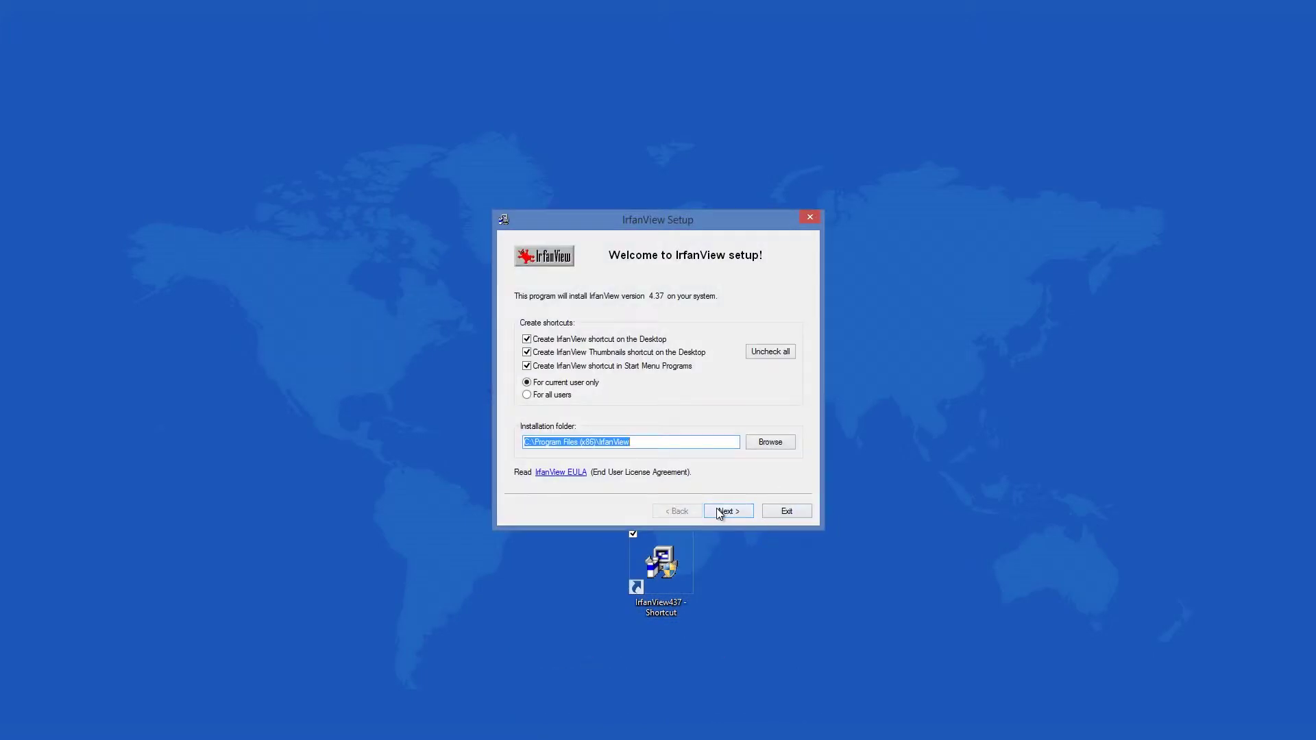
- Install IrfanView 4.37 with the default shortcuts and install folder
{"action": "left_click", "coordinate": [723, 512]}
{"action": "left_click", "coordinate": [723, 511]}
{"action": "left_click", "coordinate": [720, 512]}
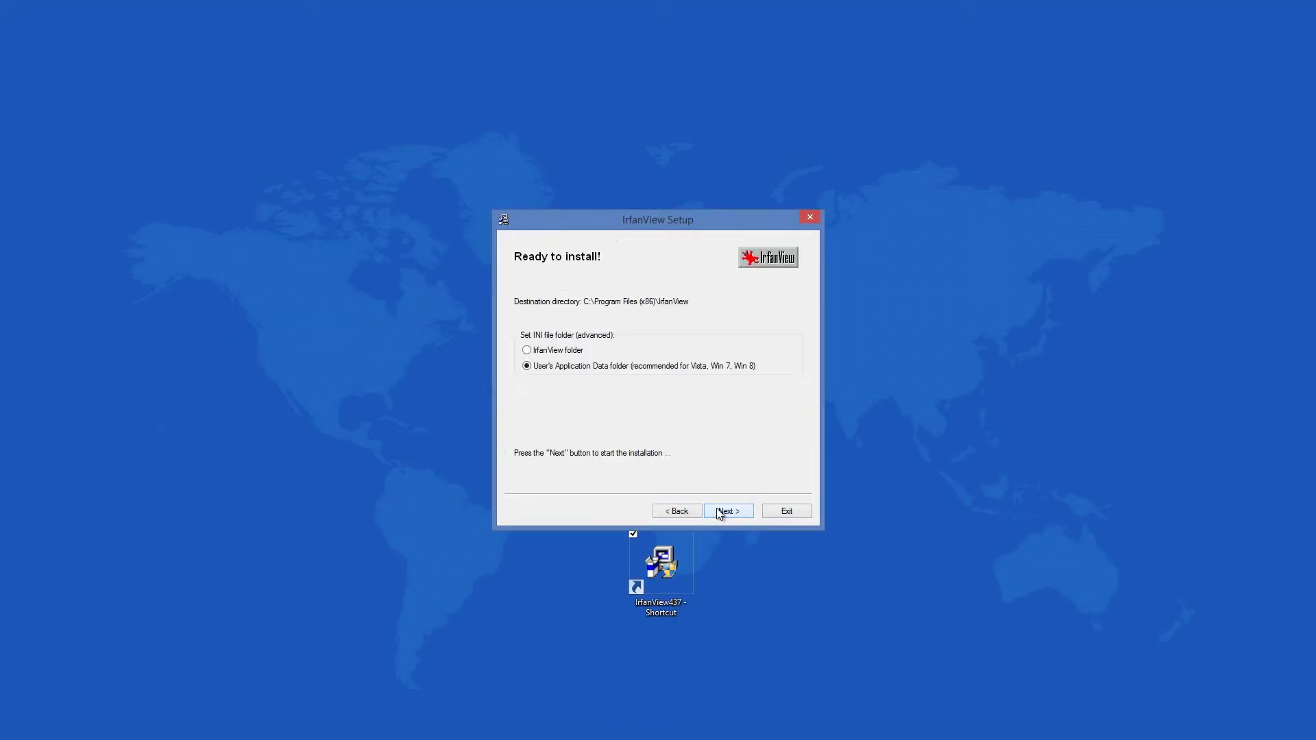
{"action": "left_click", "coordinate": [719, 511]}
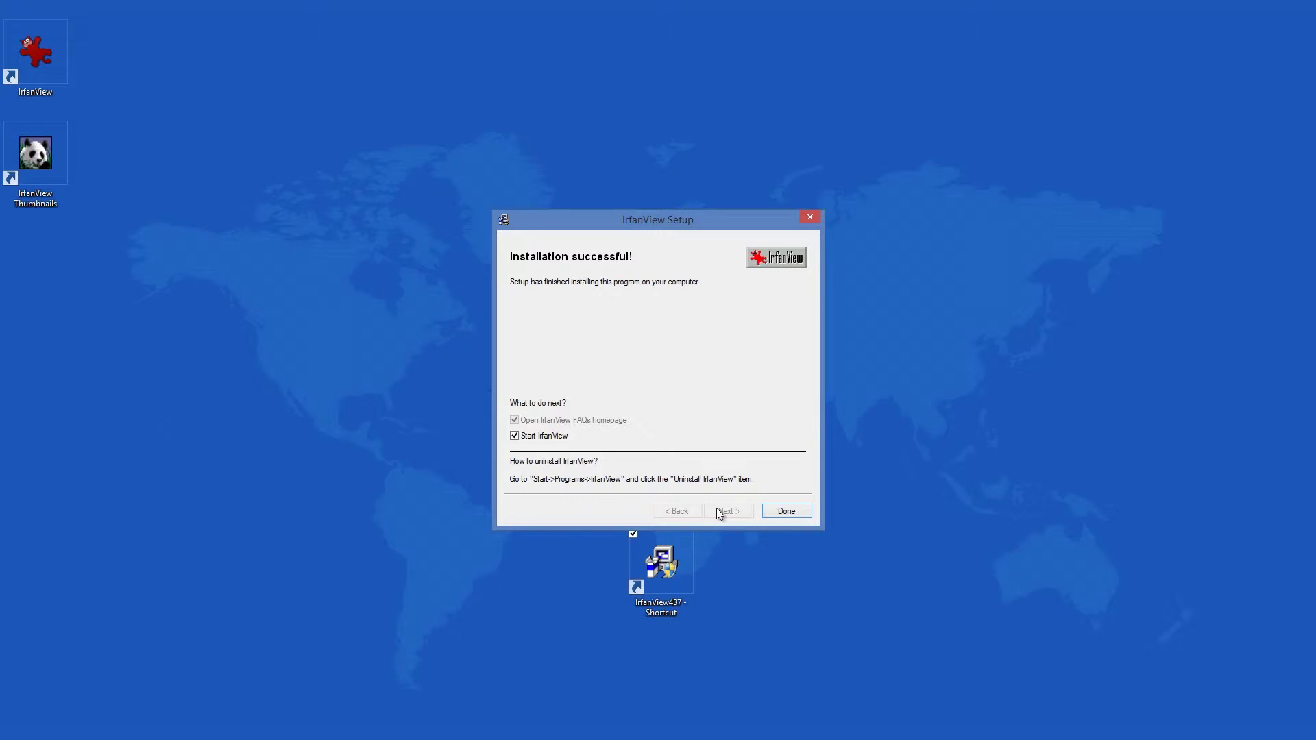
- Finish setup, minimize the FAQ web page, and centre the IrfanView window
{"action": "left_click", "coordinate": [787, 510]}
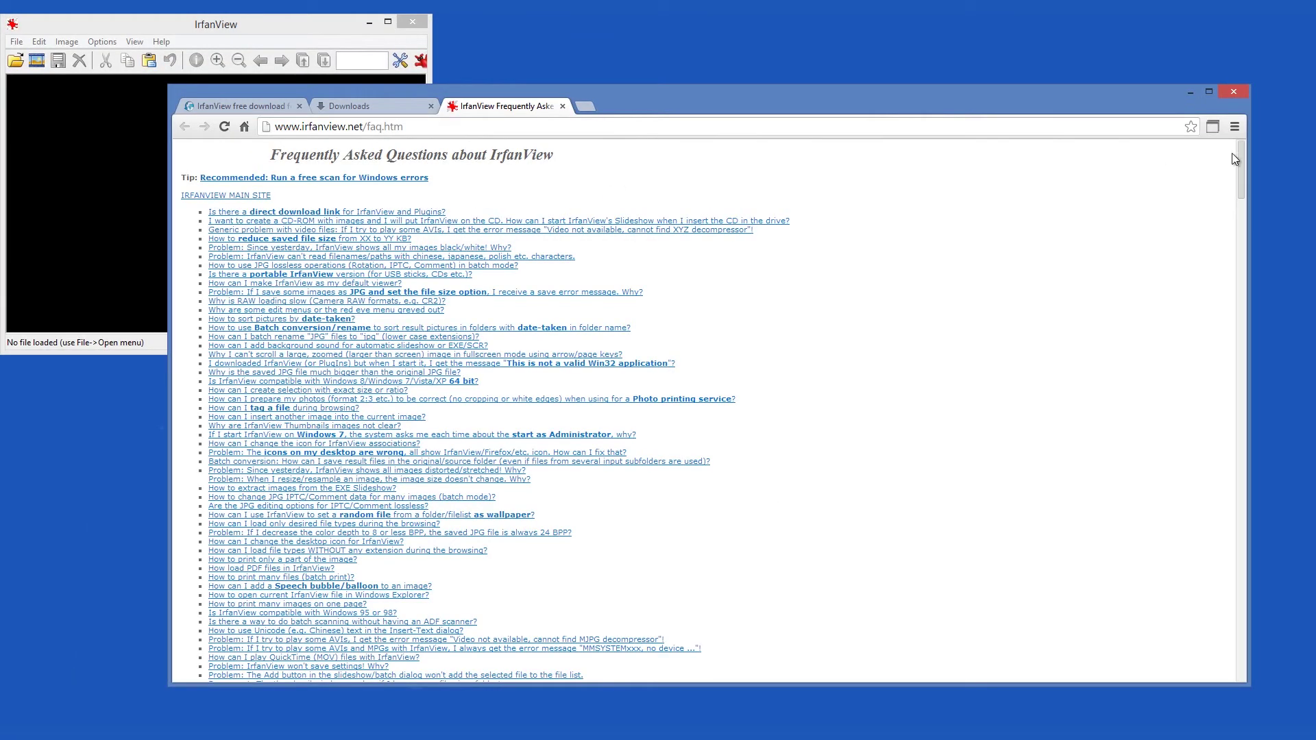
{"action": "left_click", "coordinate": [1189, 96]}
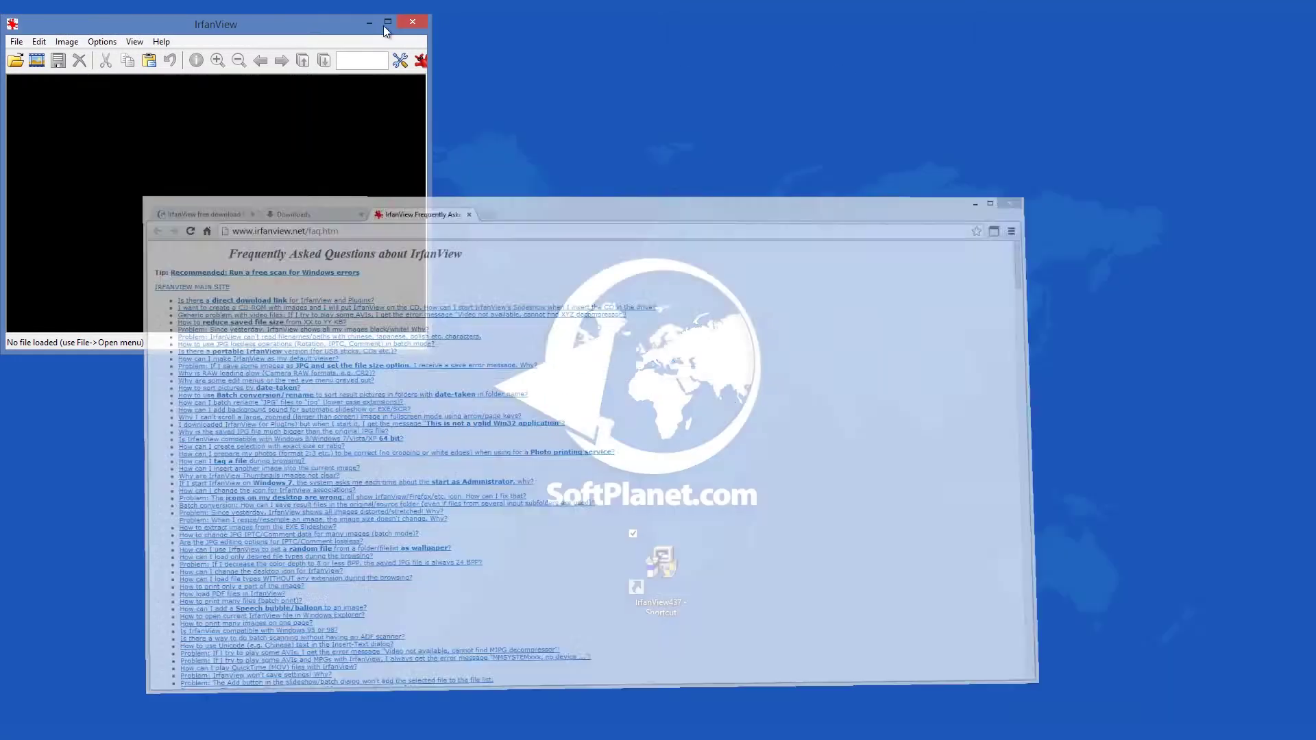
{"action": "left_click_drag", "start_coordinate": [357, 35], "coordinate": [780, 241]}
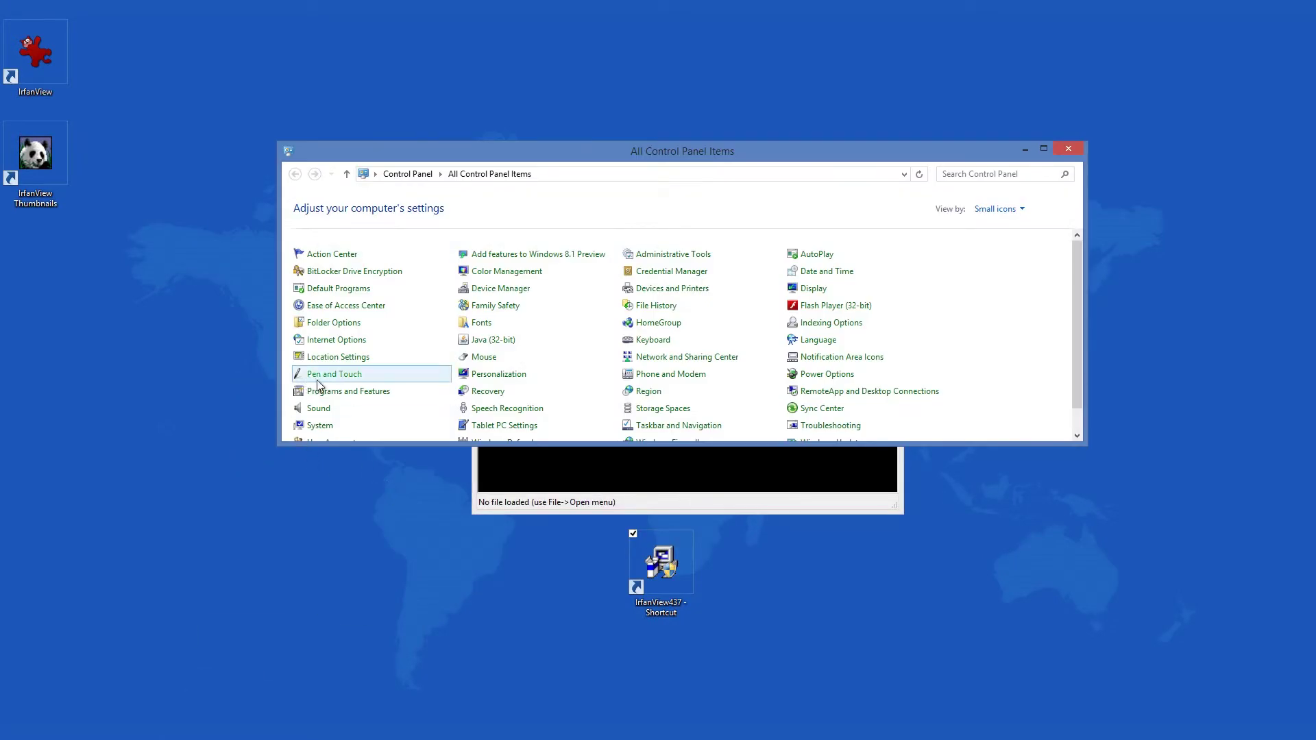
- Locate IrfanView 4.37 in Programs and Features, then minimize that window
{"action": "left_click", "coordinate": [379, 397]}
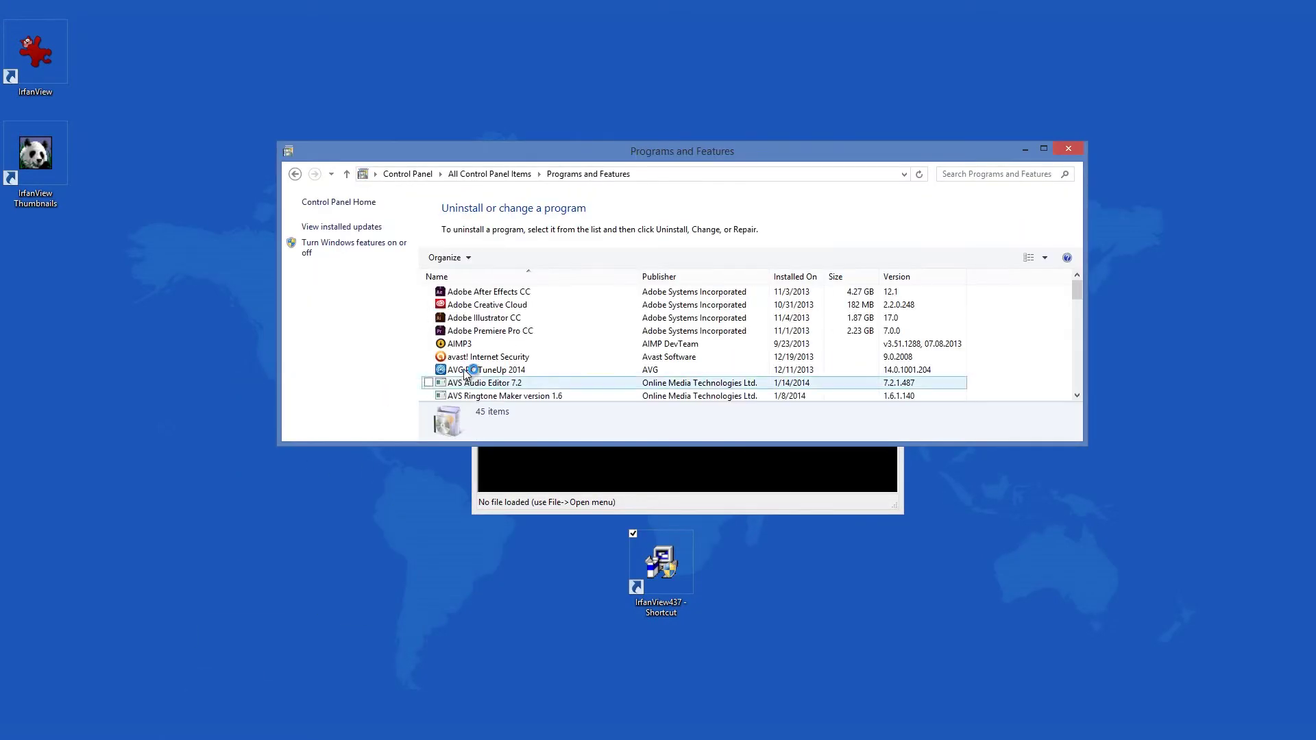
{"action": "left_click", "coordinate": [478, 345]}
{"action": "key", "text": "i"}
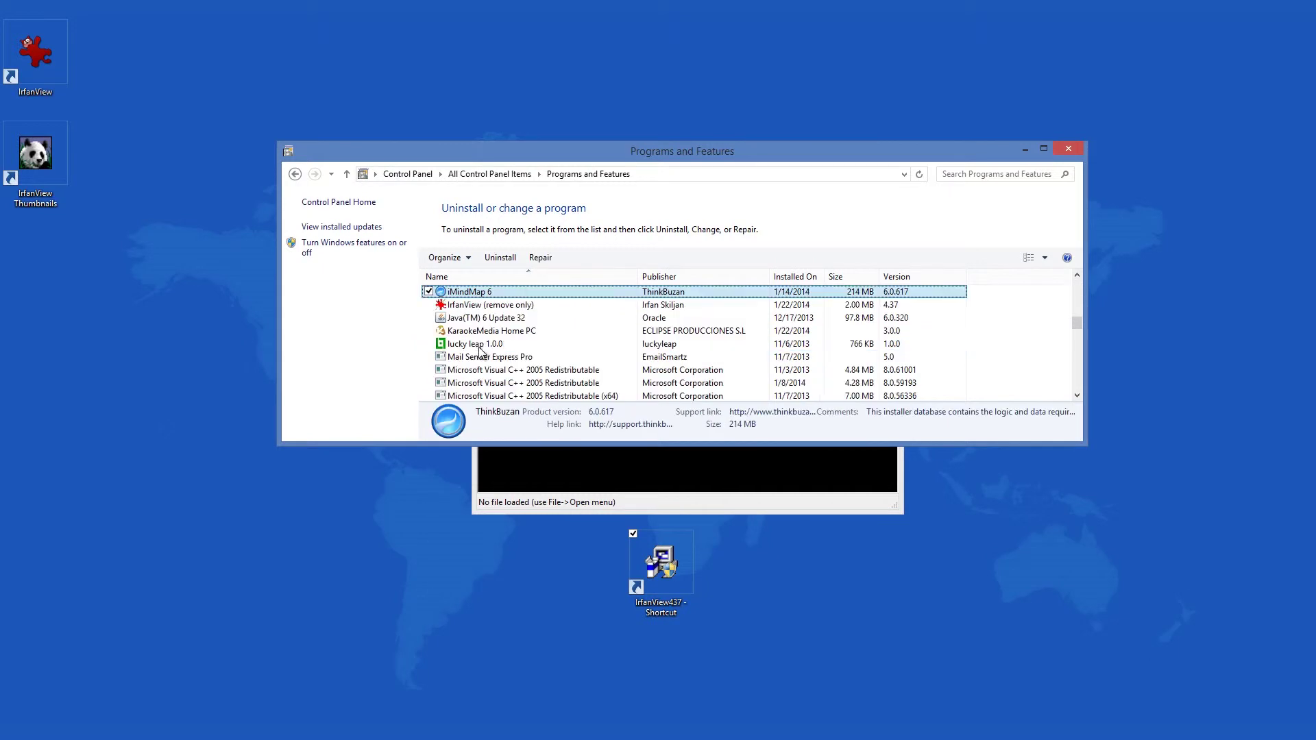
{"action": "key", "text": "r"}
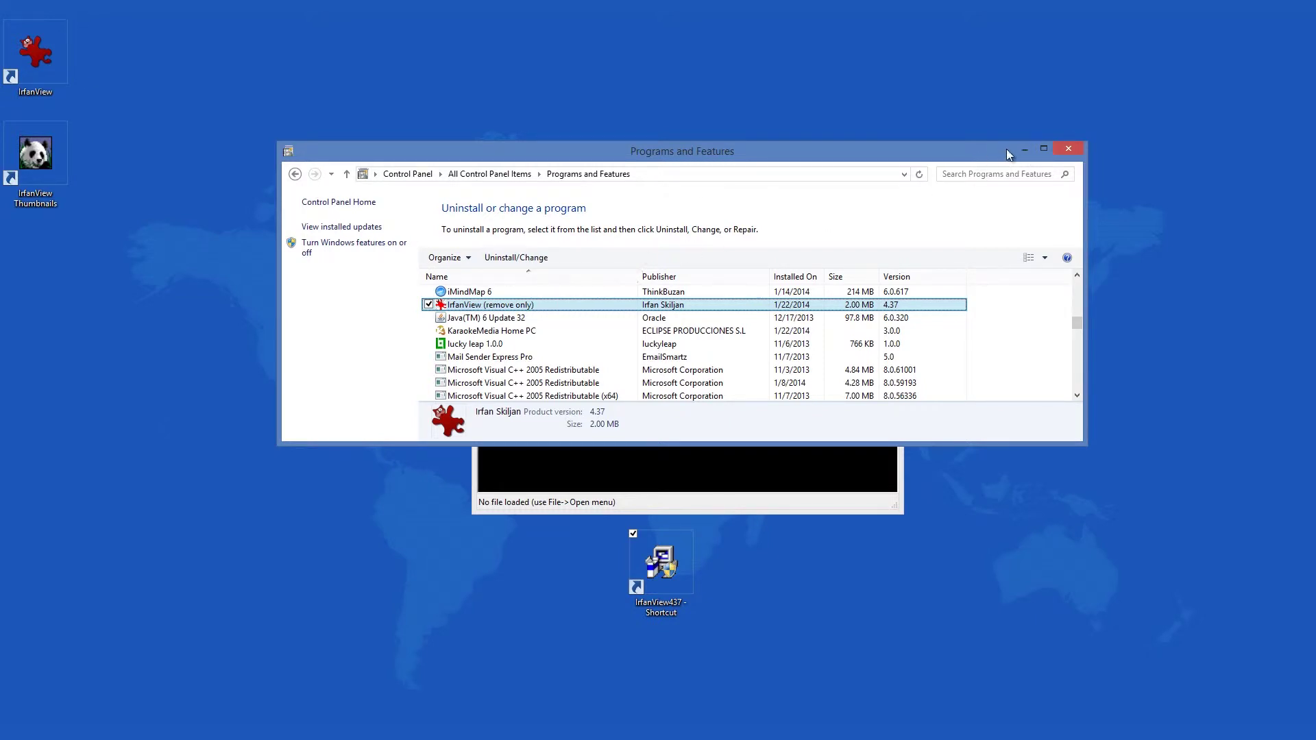
{"action": "left_click", "coordinate": [1025, 150]}
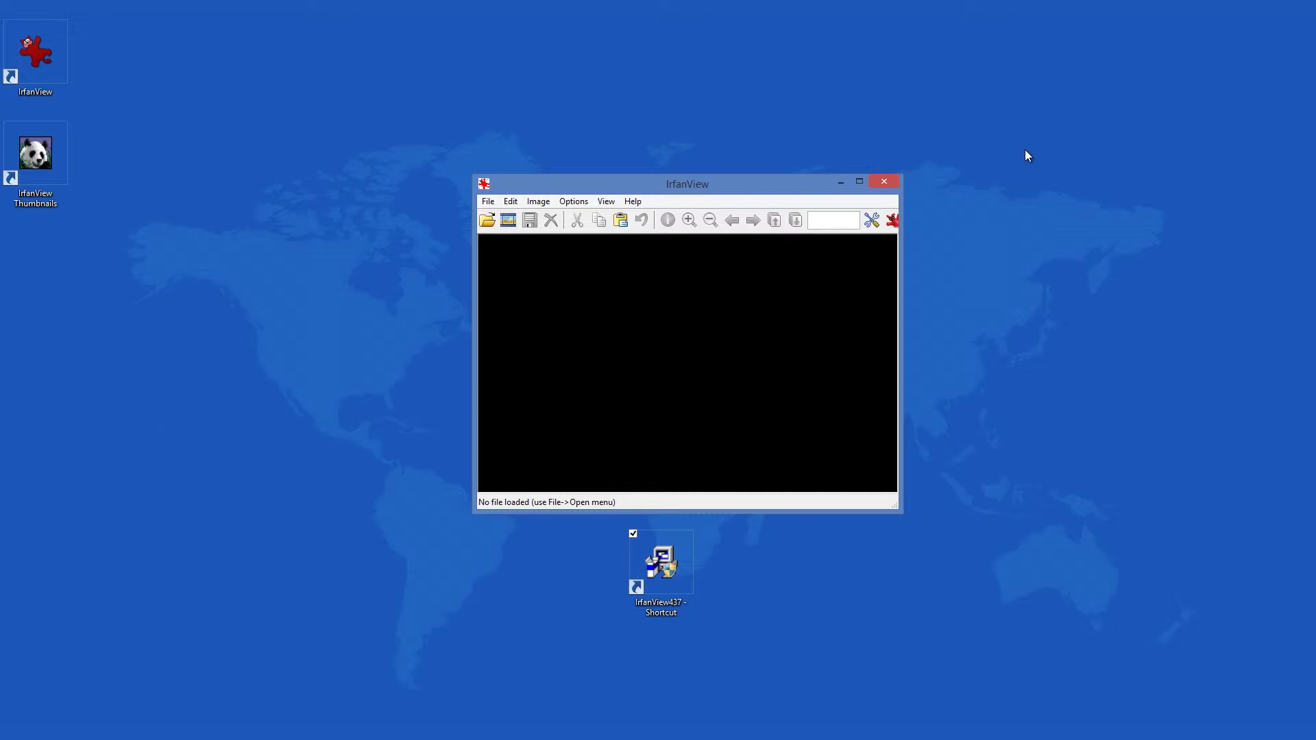
- Enlarge the IrfanView window, shift it up-left, and show the Open dialog for Local Disk (C:)
{"action": "left_click_drag", "start_coordinate": [898, 513], "coordinate": [1185, 690]}
{"action": "left_click_drag", "start_coordinate": [738, 192], "coordinate": [575, 137]}
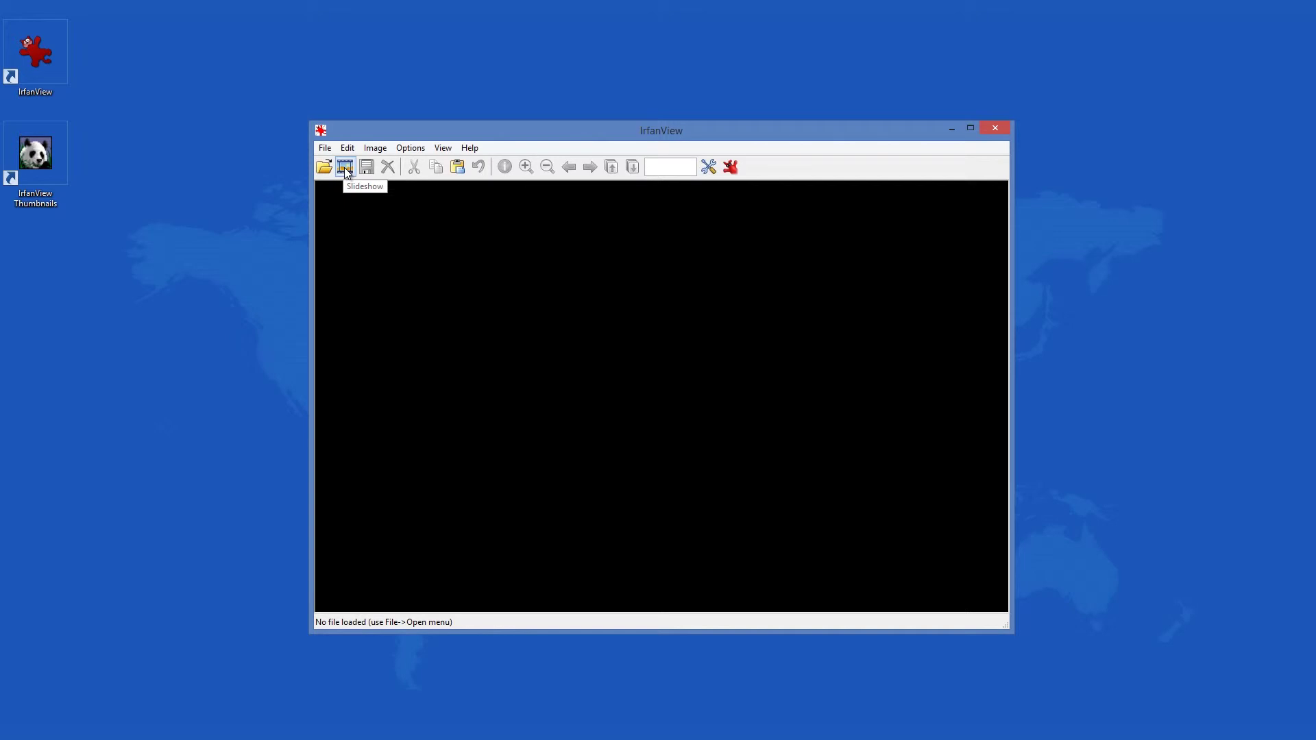
{"action": "left_click", "coordinate": [326, 167]}
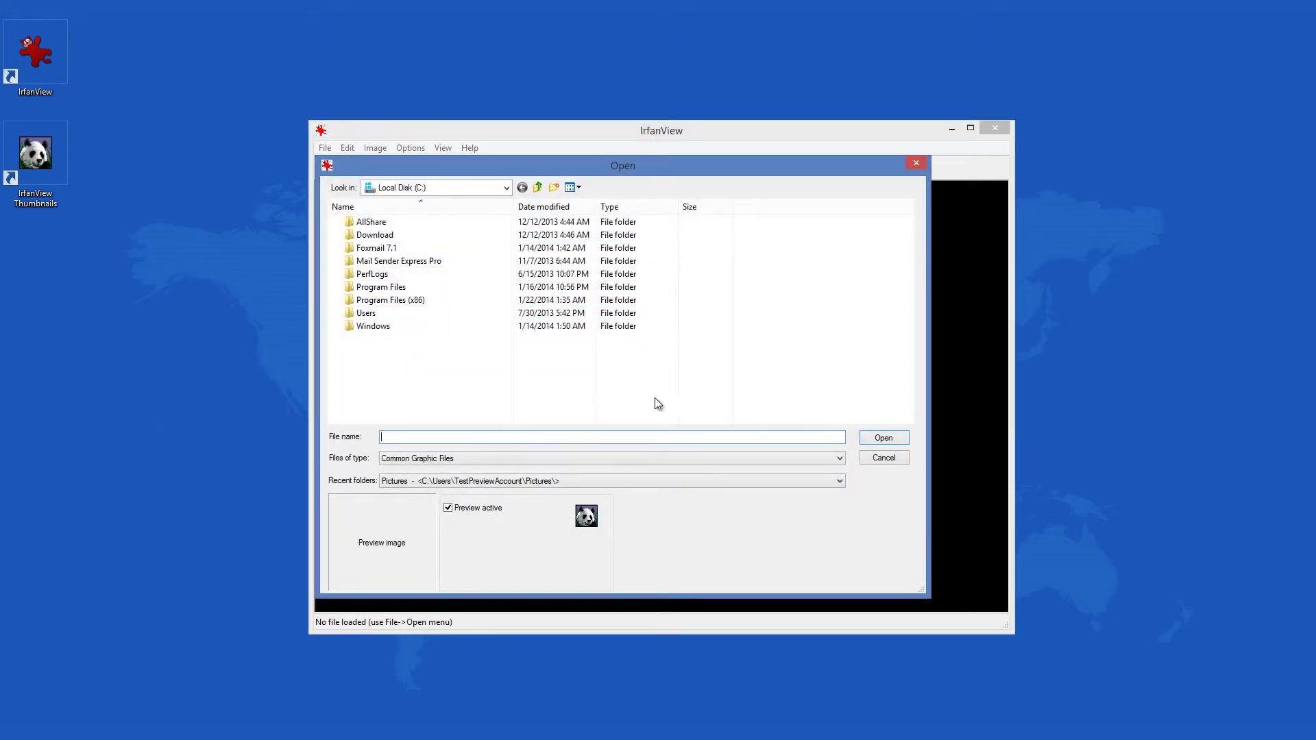
- Browse the Open dialog to the Pictures folder, then close it without loading a file
{"action": "left_click", "coordinate": [508, 189]}
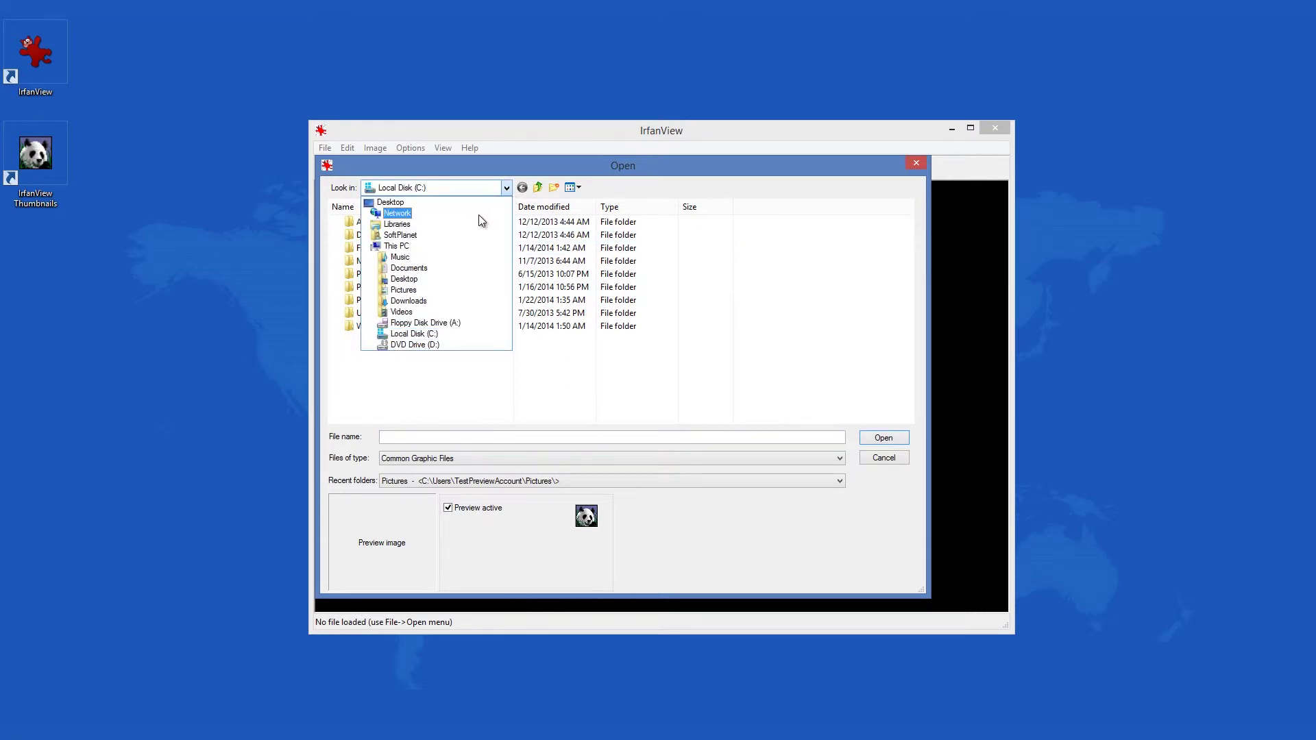
{"action": "left_click", "coordinate": [421, 291]}
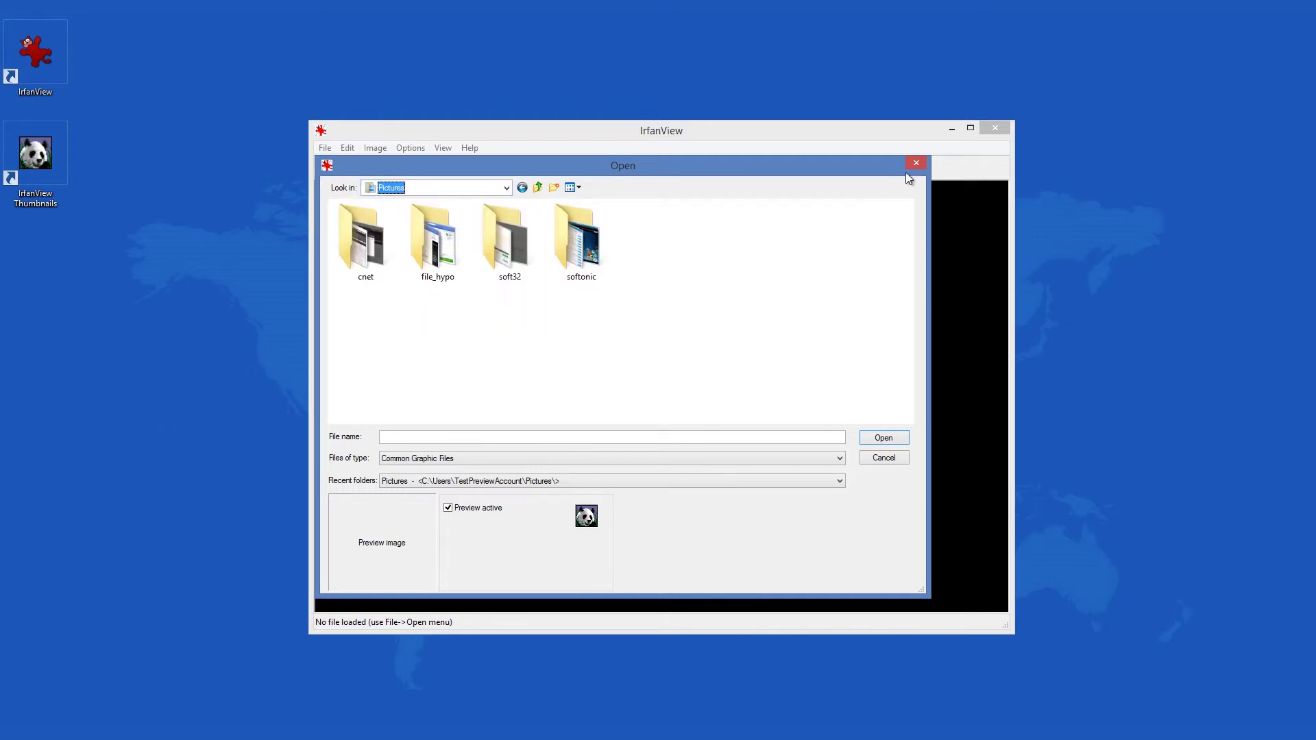
{"action": "left_click", "coordinate": [925, 163]}
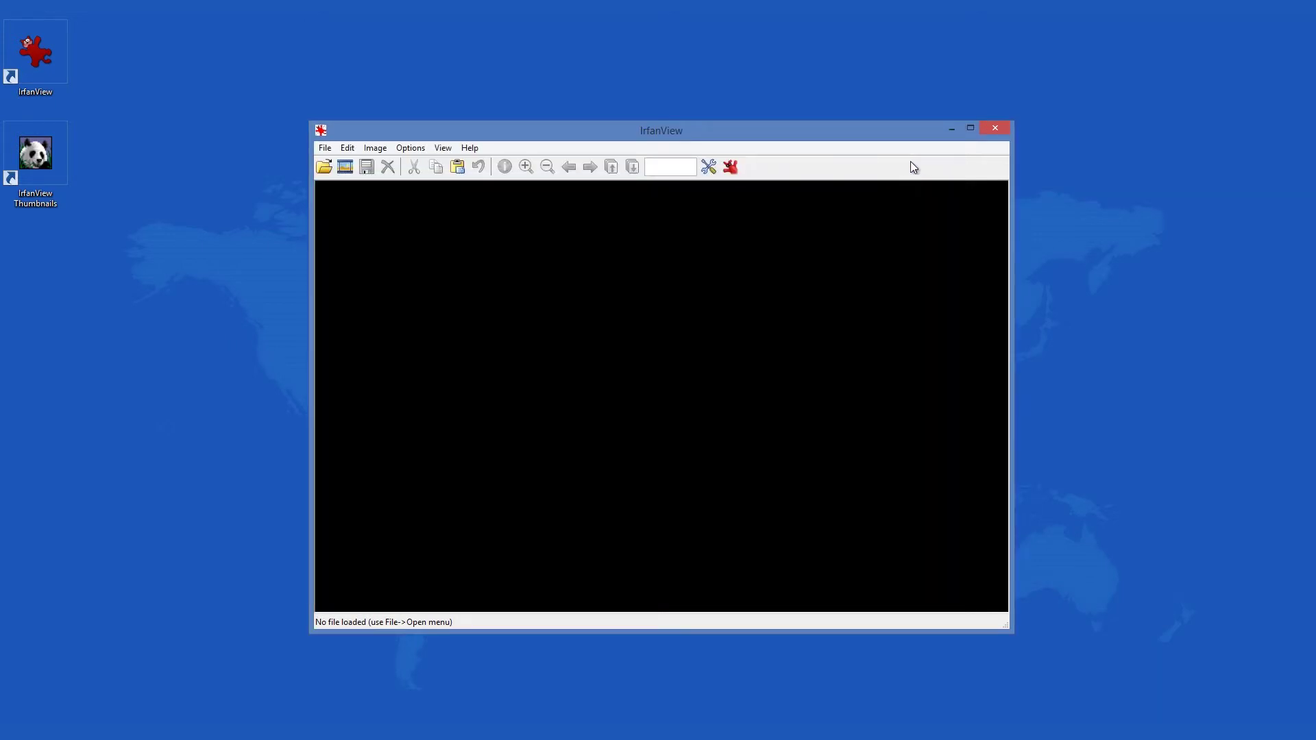
{"action": "left_click", "coordinate": [325, 148]}
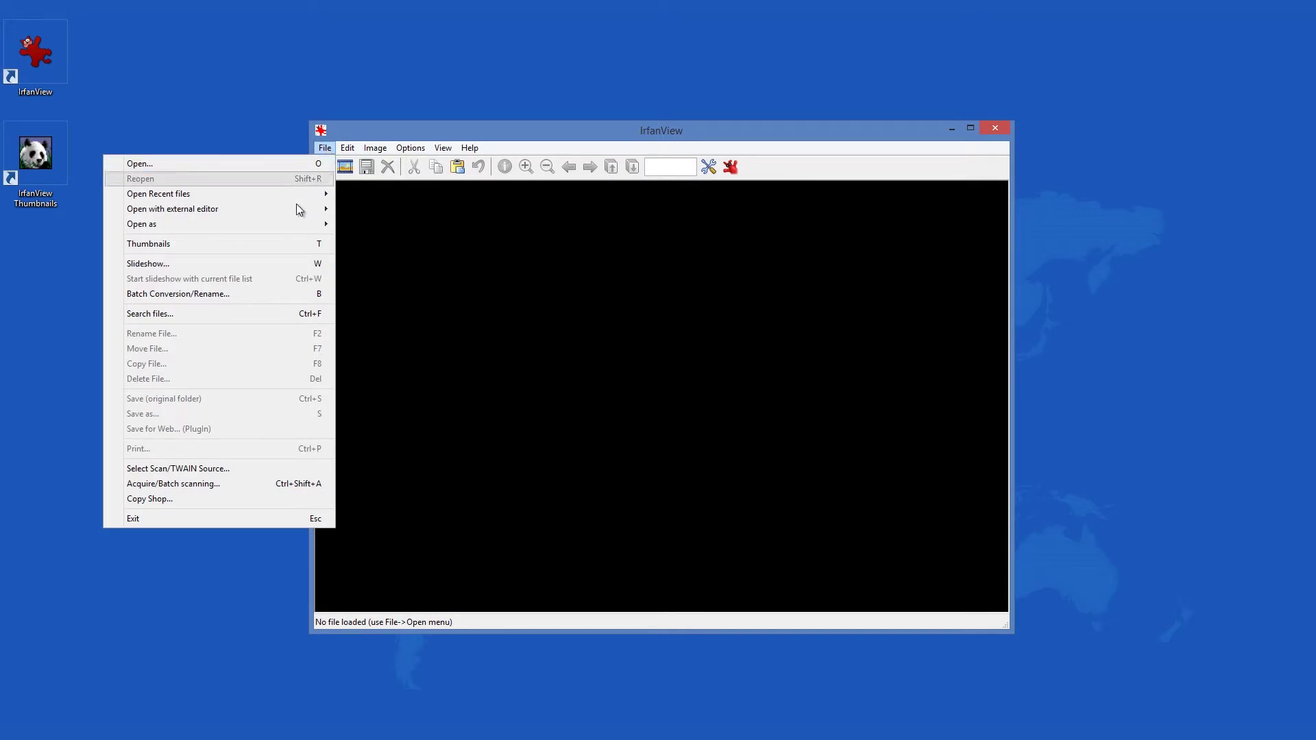
{"action": "left_click", "coordinate": [280, 264]}
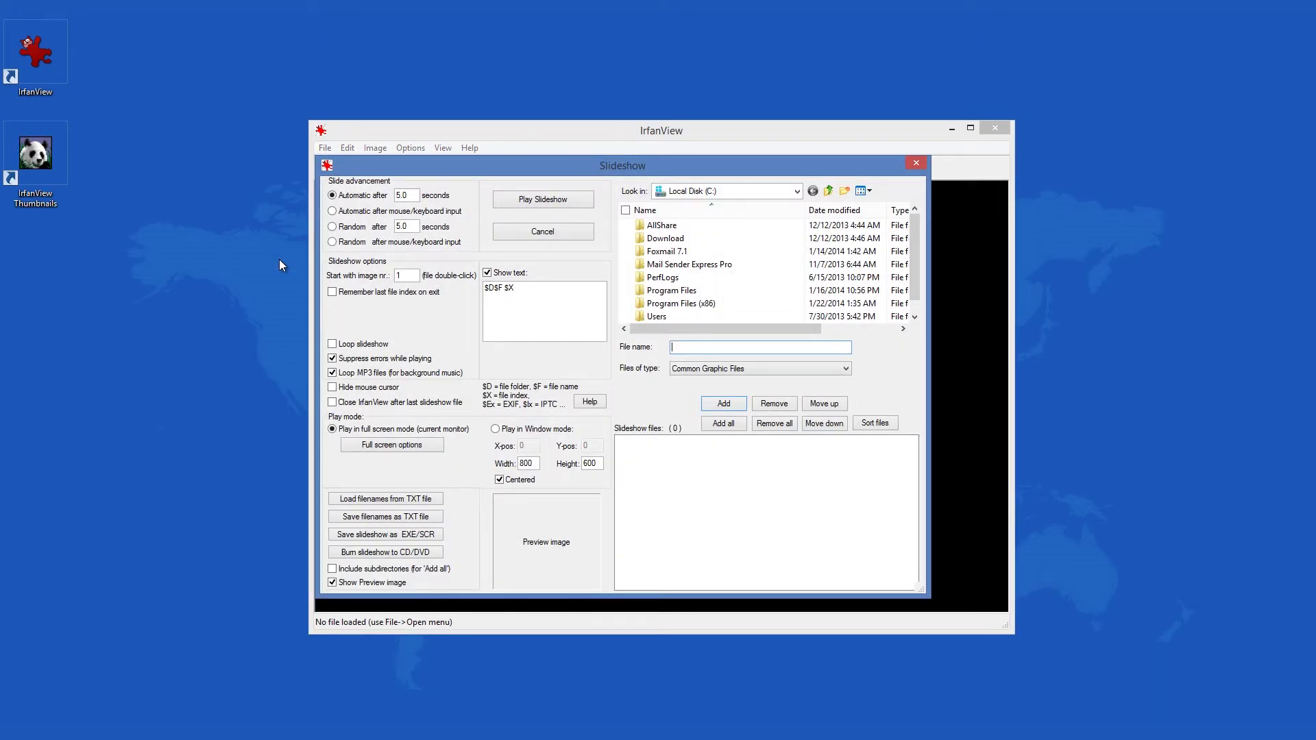
{"action": "left_click_drag", "start_coordinate": [738, 169], "coordinate": [1085, 199]}
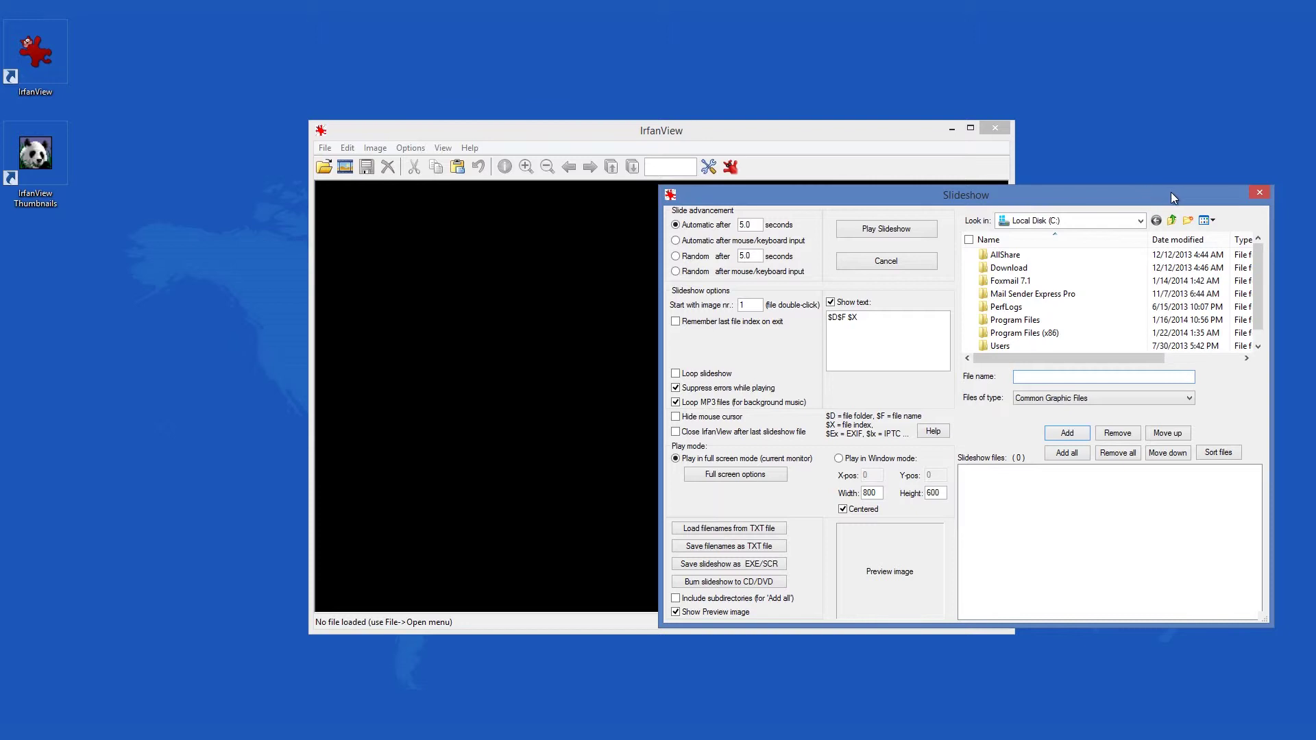
{"action": "left_click", "coordinate": [1259, 192]}
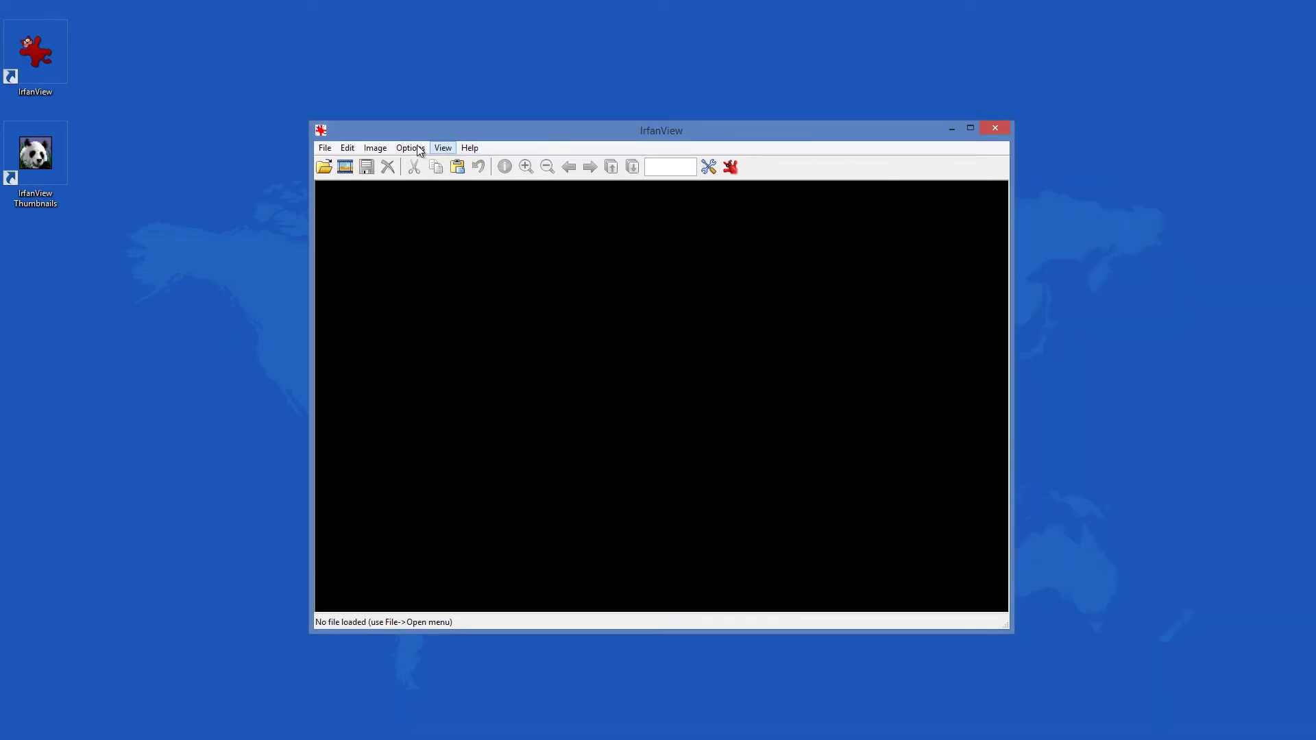
{"action": "left_click", "coordinate": [411, 148]}
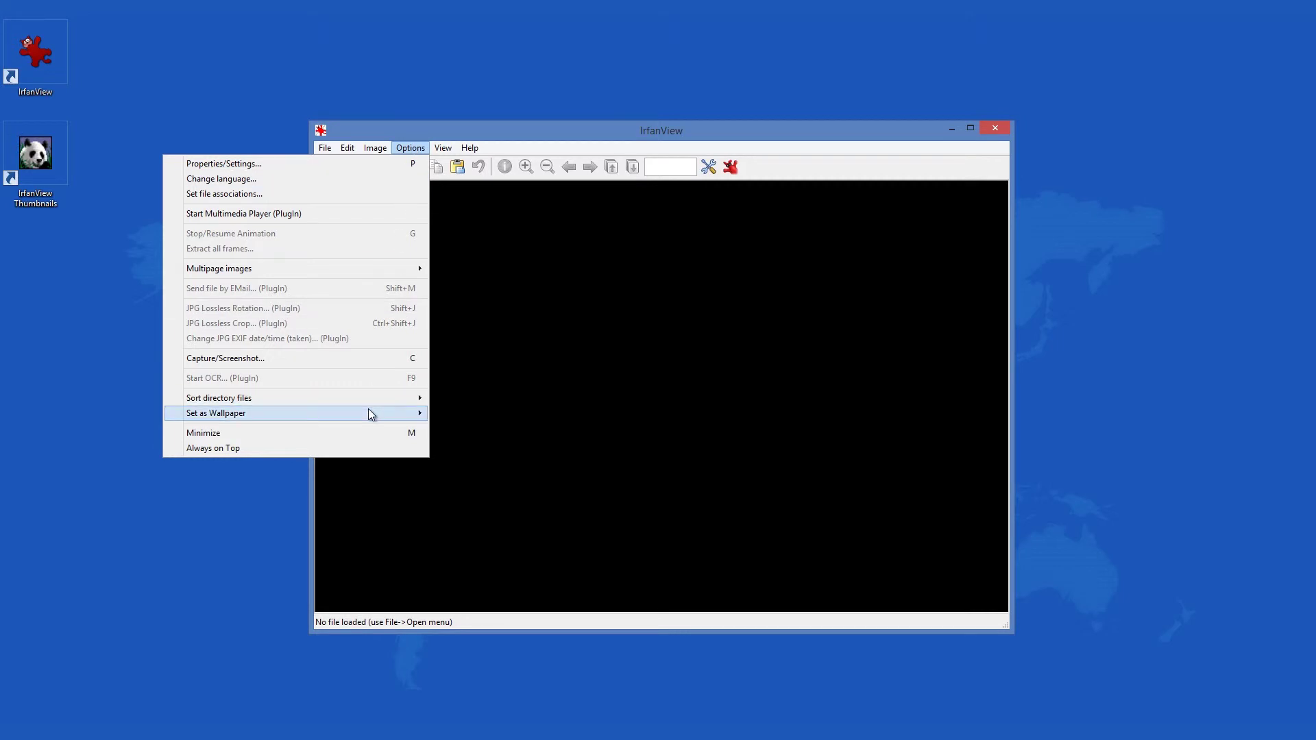
- Look at Options > Set as Wallpaper, then bring up the Help menu's resources
{"action": "mouse_move", "coordinate": [370, 413]}
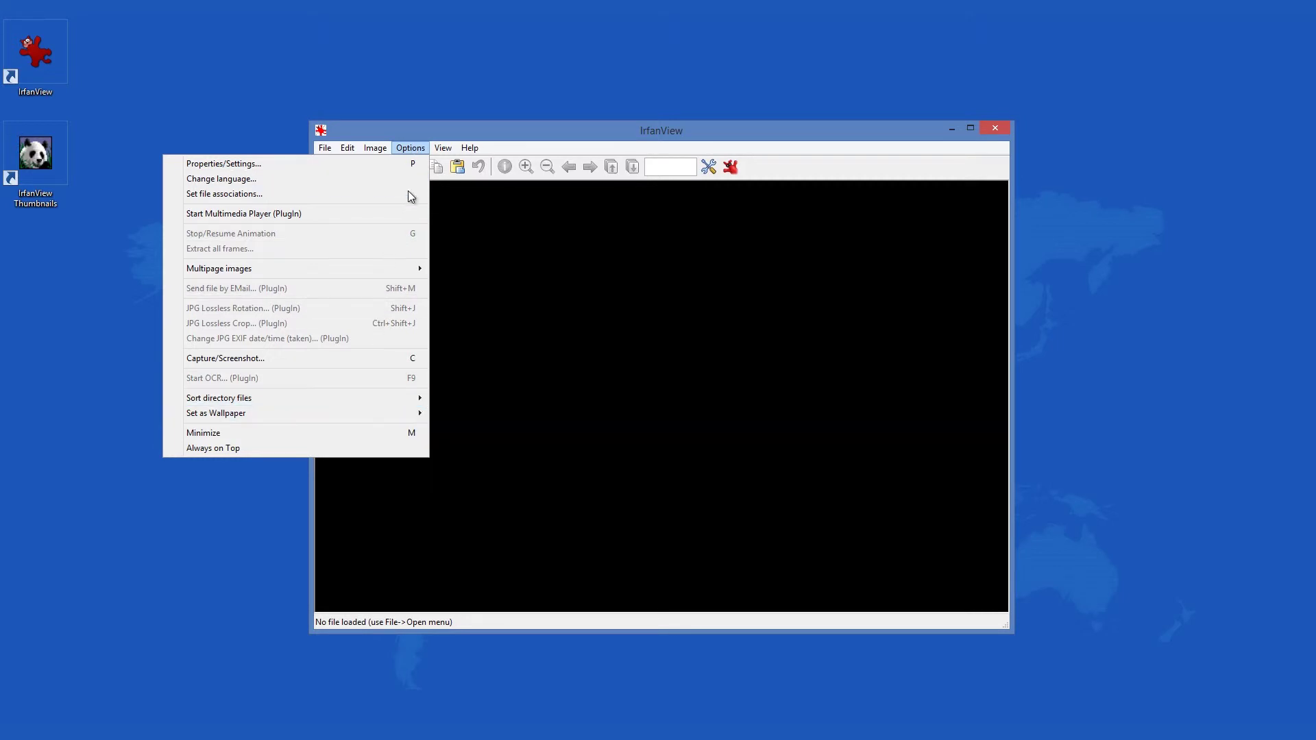
{"action": "mouse_move", "coordinate": [451, 148]}
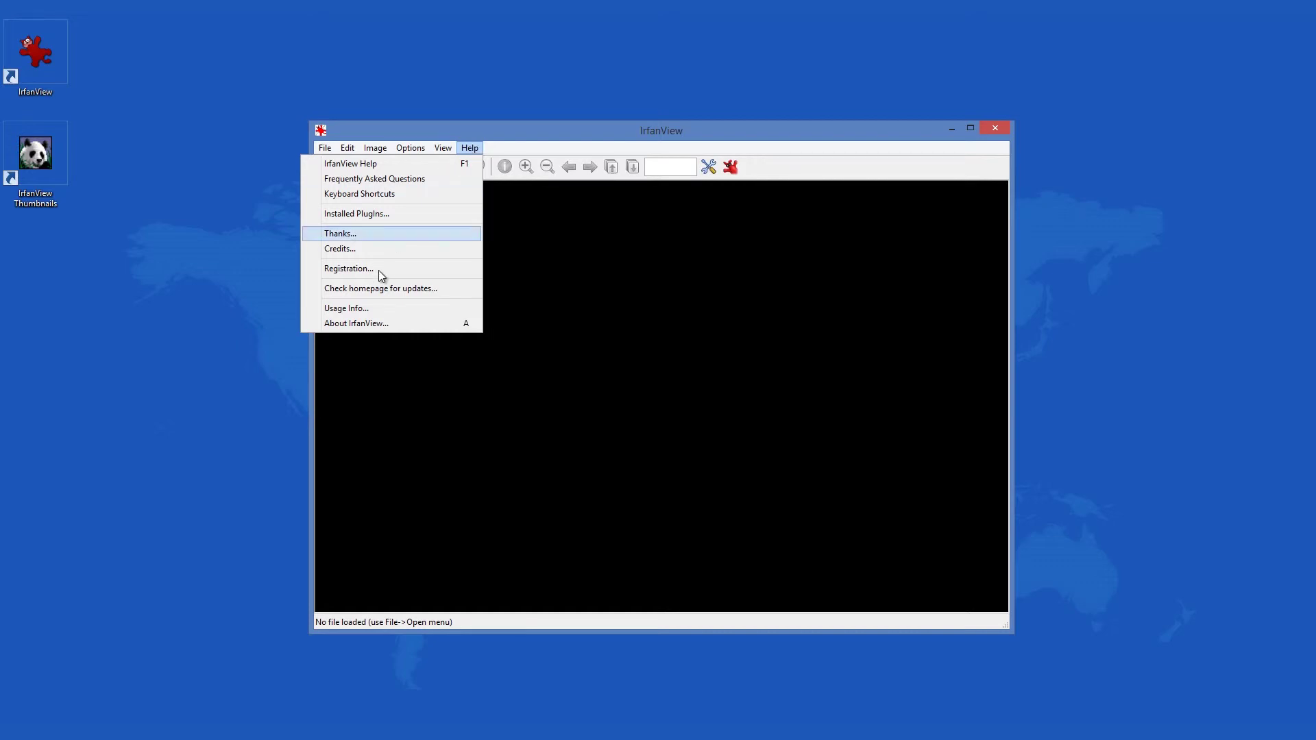
- View the About IrfanView box showing version 4.37, then dismiss it
{"action": "left_click", "coordinate": [381, 326]}
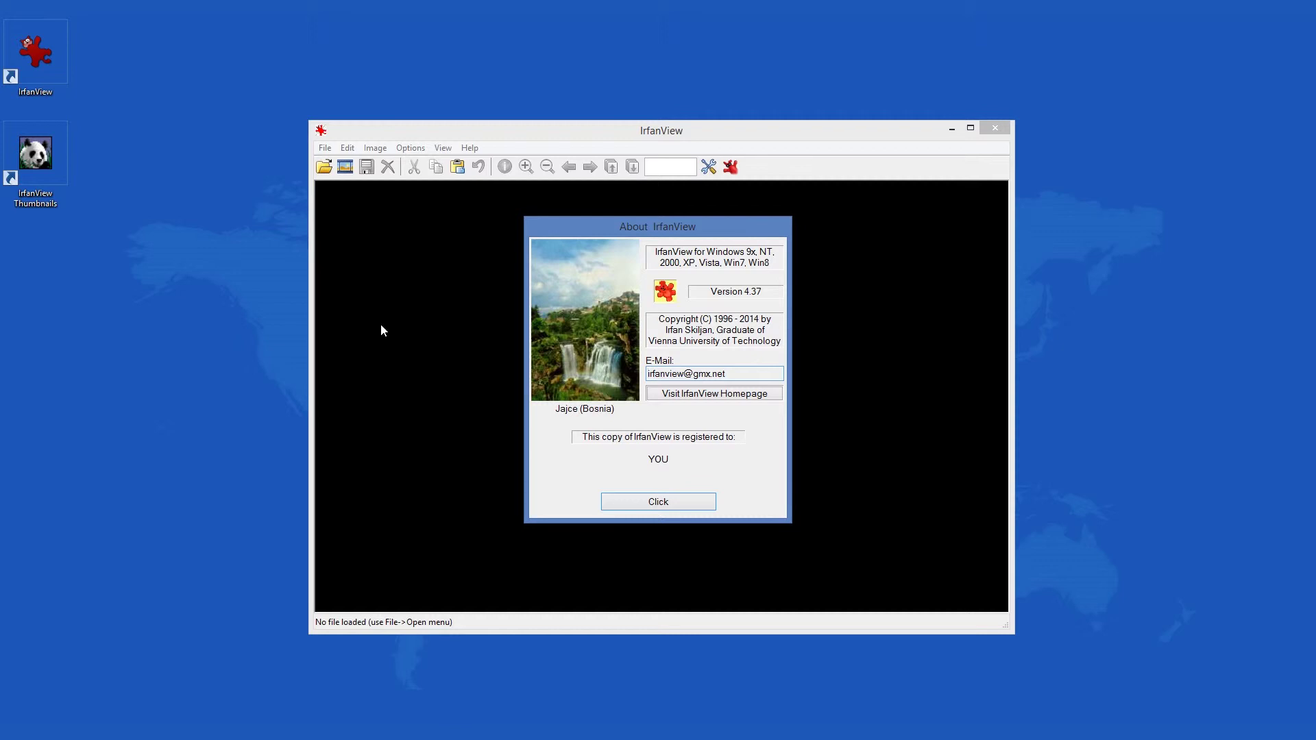
{"action": "left_click", "coordinate": [635, 499]}
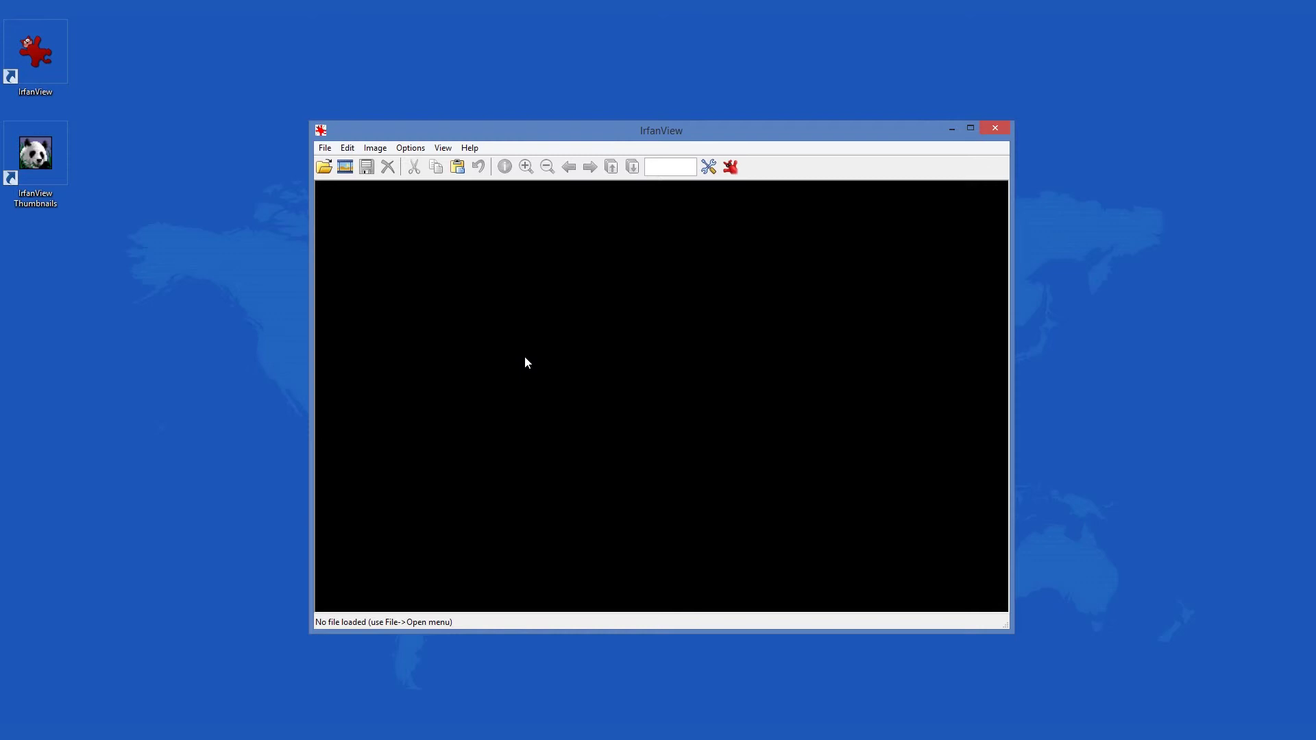
{"action": "left_click", "coordinate": [328, 148]}
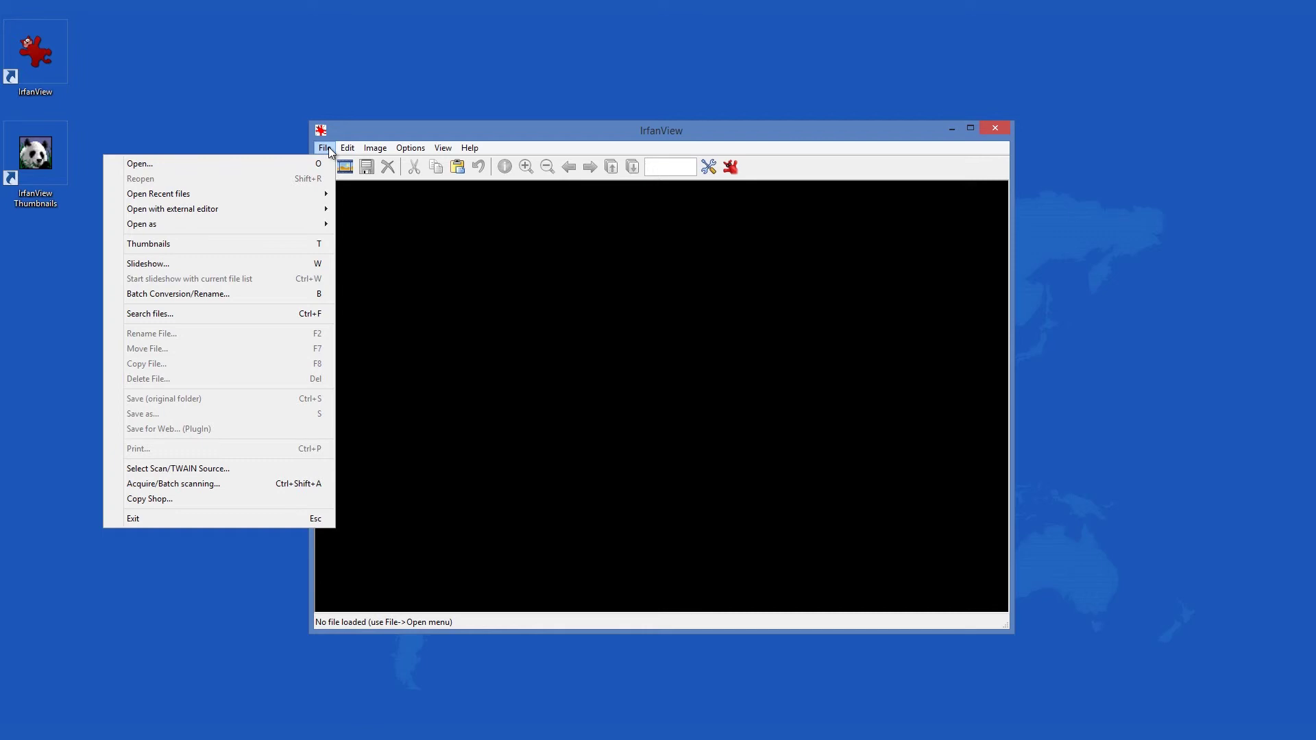
{"action": "mouse_move", "coordinate": [289, 199]}
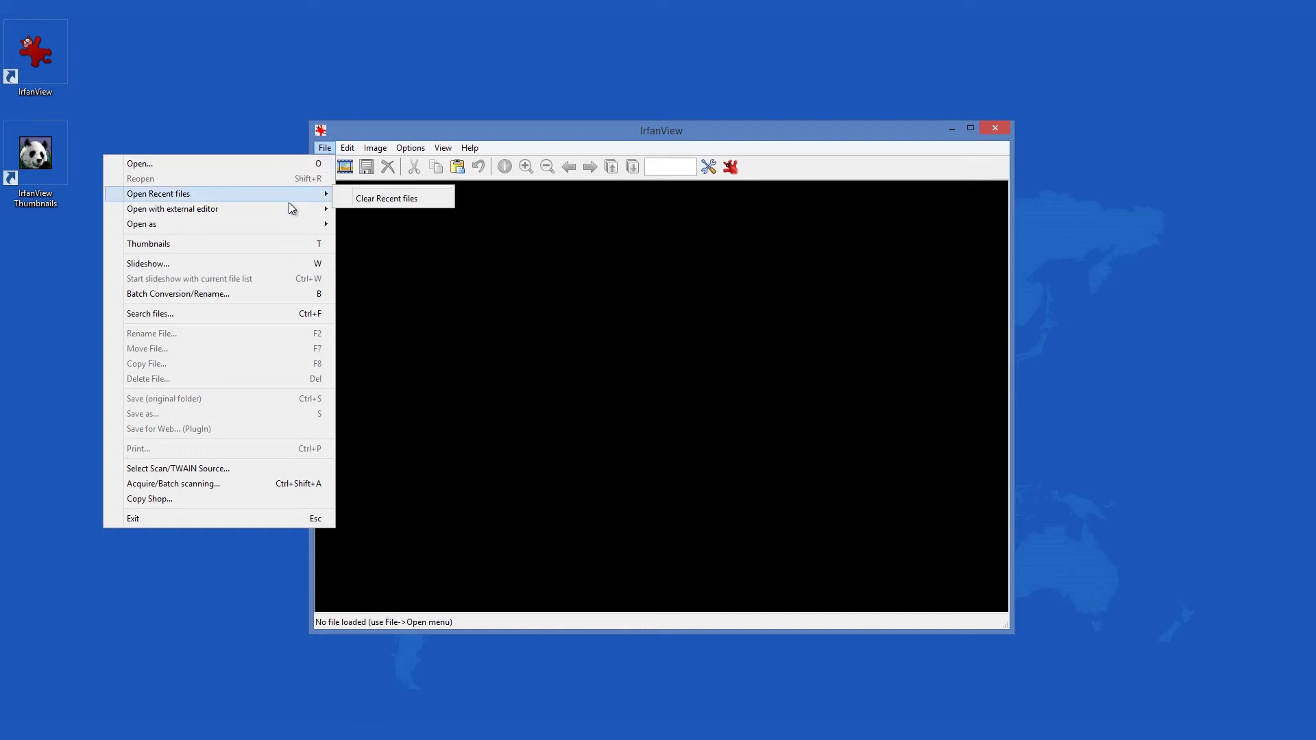
{"action": "mouse_move", "coordinate": [291, 228]}
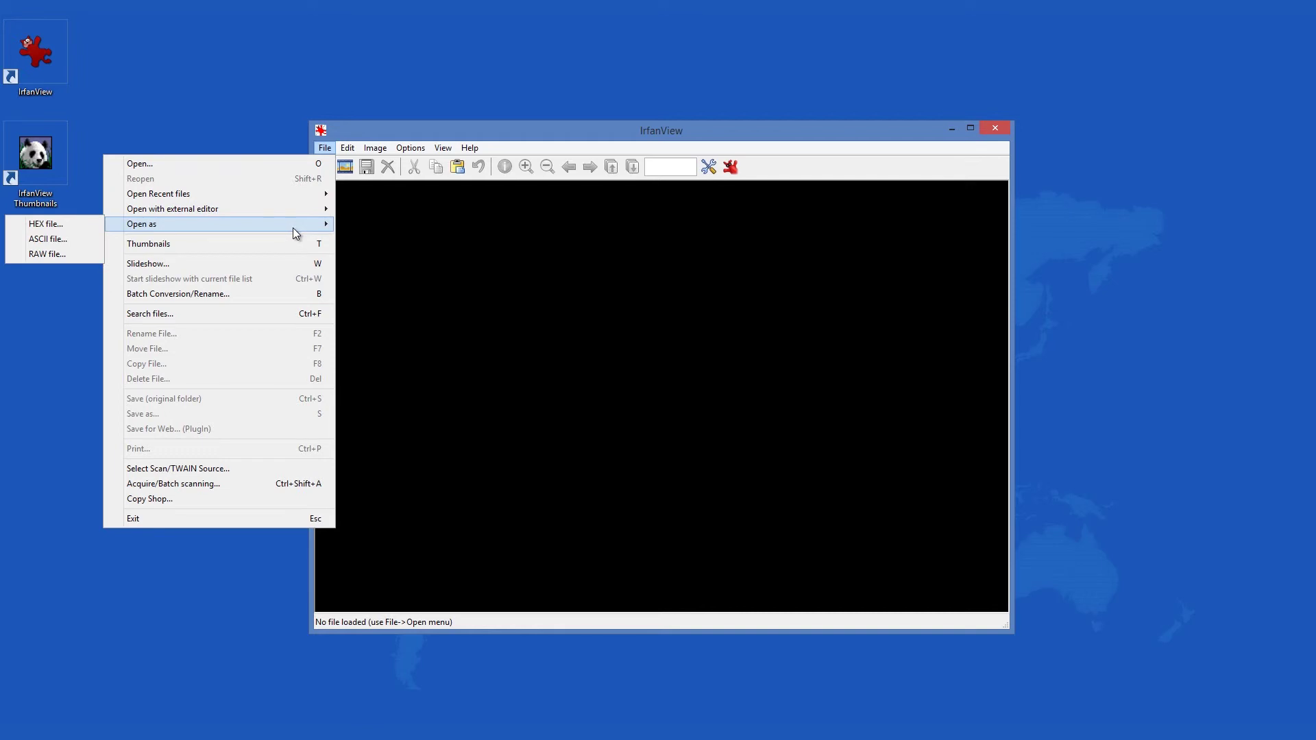
{"action": "left_click", "coordinate": [413, 265]}
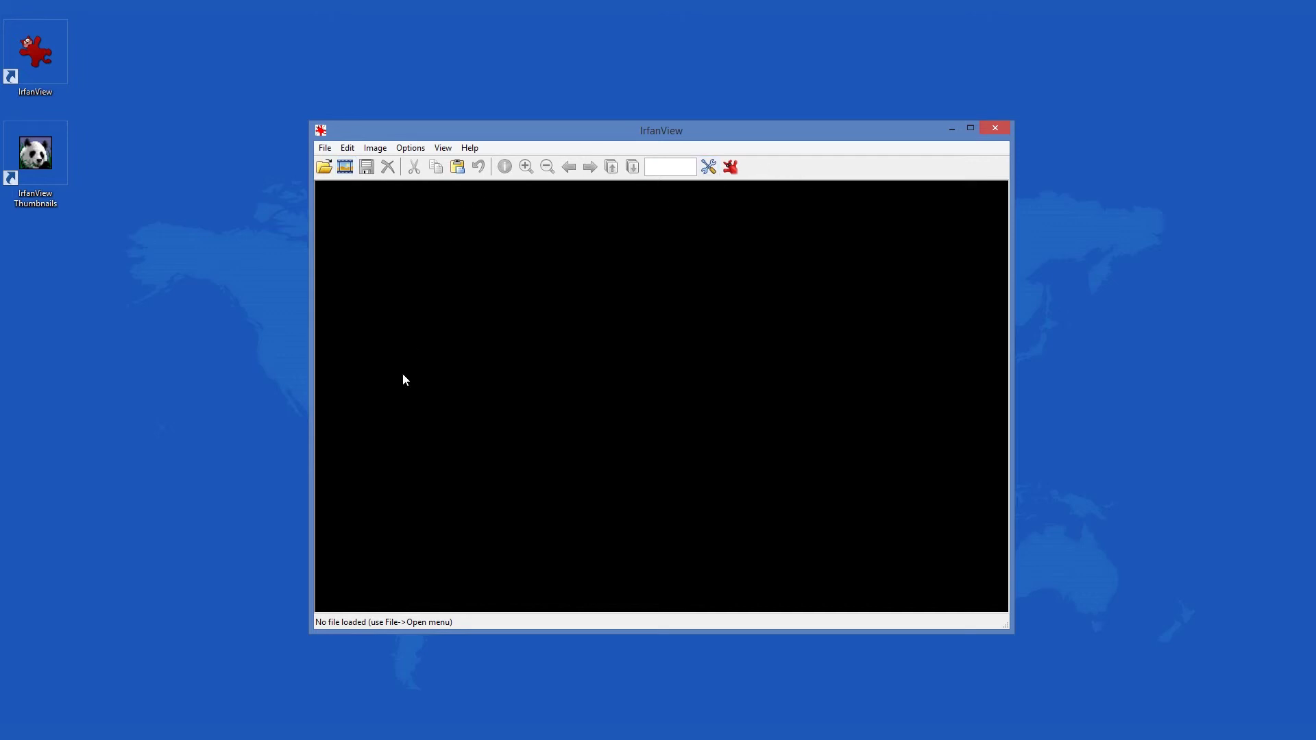
{"action": "left_click", "coordinate": [332, 148]}
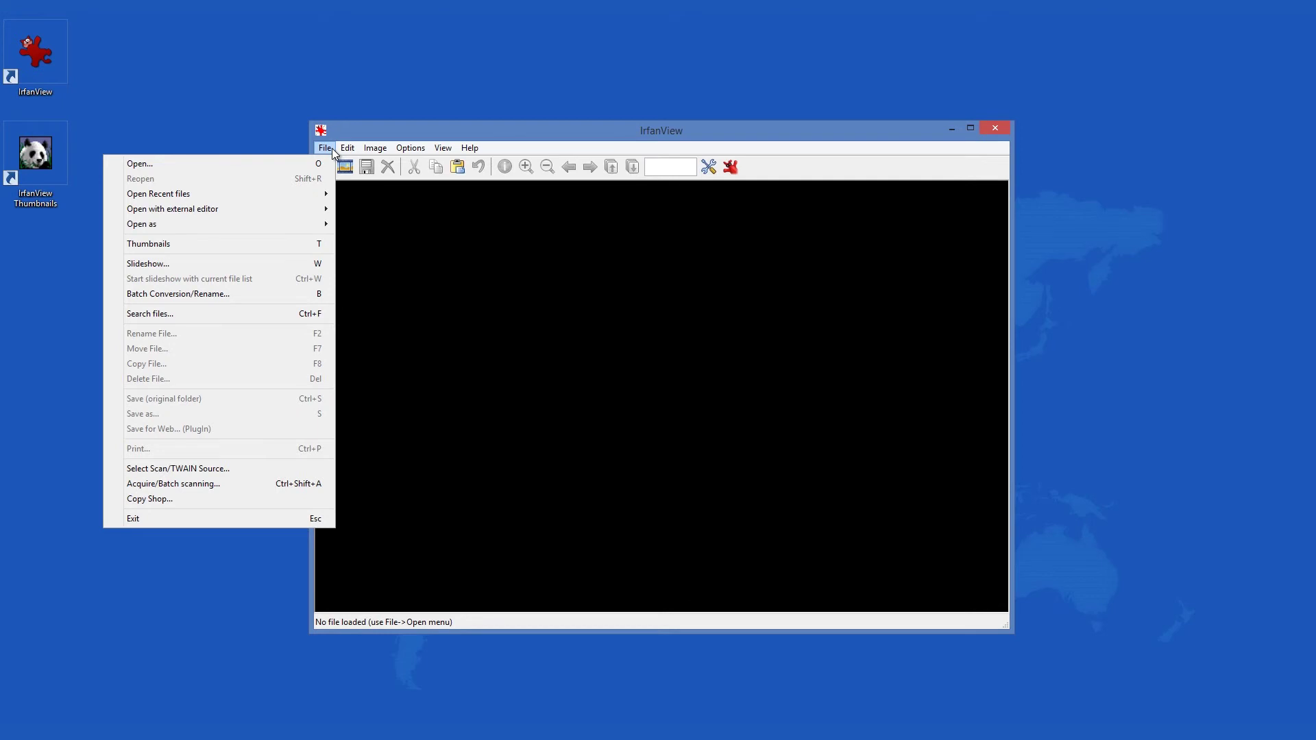
{"action": "left_click", "coordinate": [332, 148]}
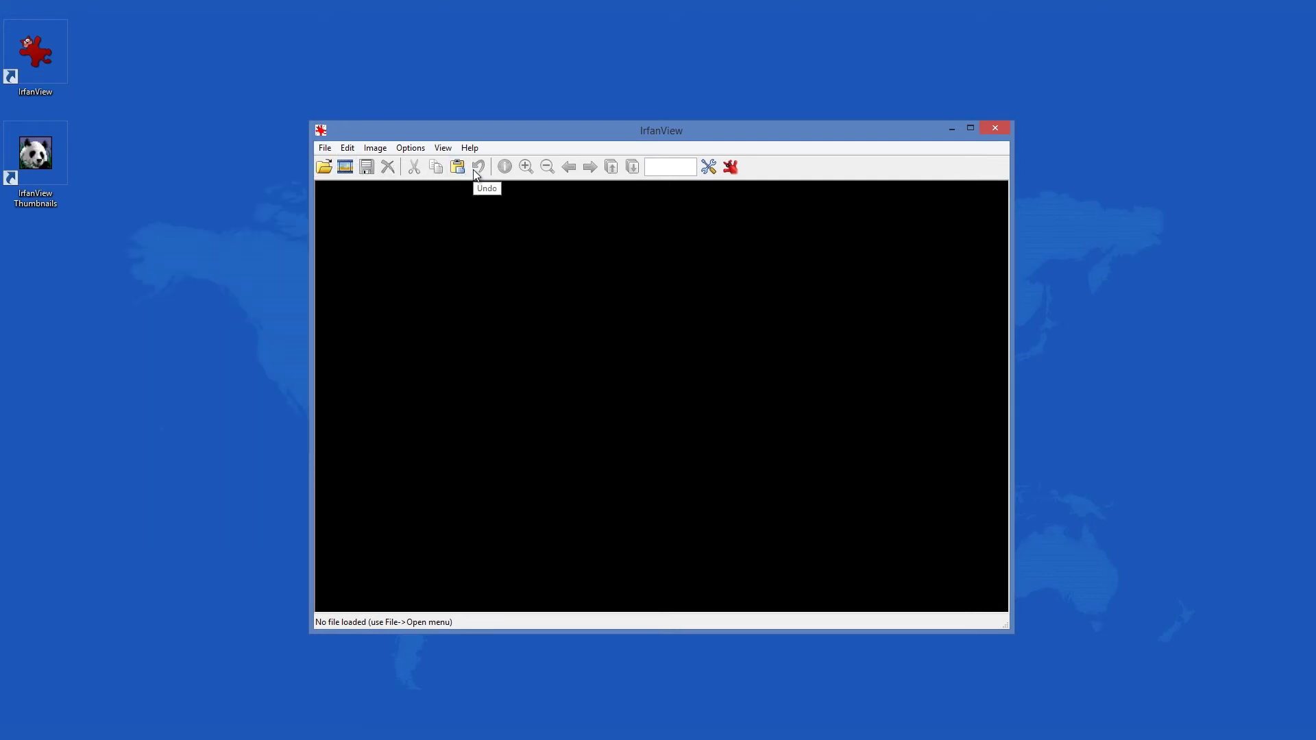
- Review every Properties/Settings category, from JPG/PCD/GIF through File Handling, then close the settings
{"action": "left_click", "coordinate": [708, 169]}
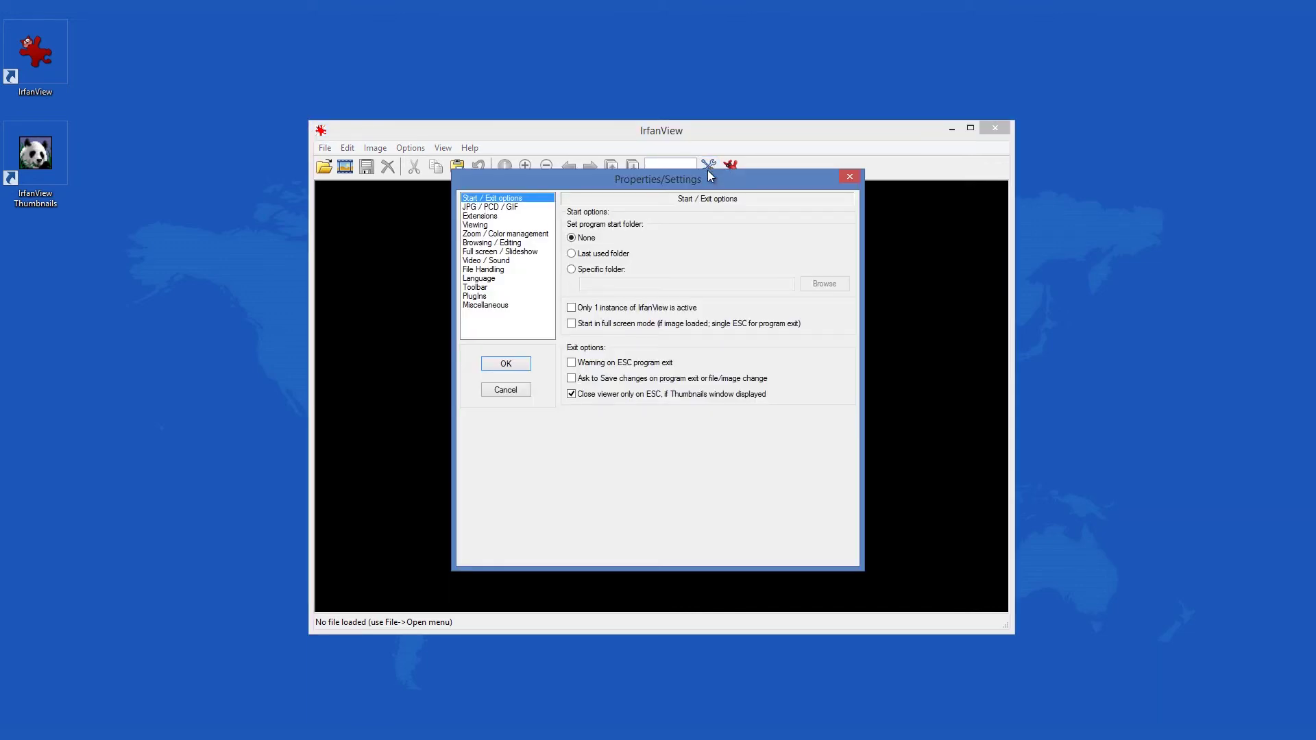
{"action": "left_click_drag", "start_coordinate": [709, 176], "coordinate": [753, 204]}
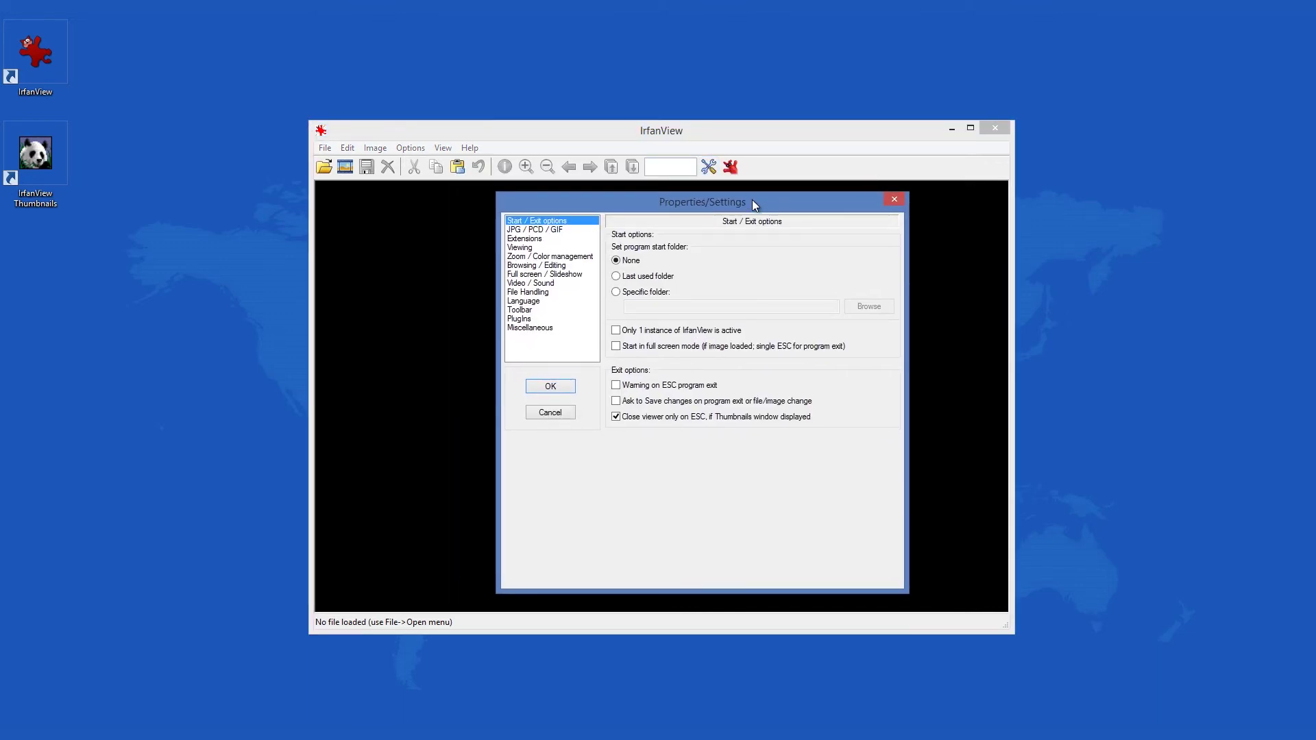
{"action": "left_click", "coordinate": [563, 231]}
{"action": "left_click", "coordinate": [553, 238]}
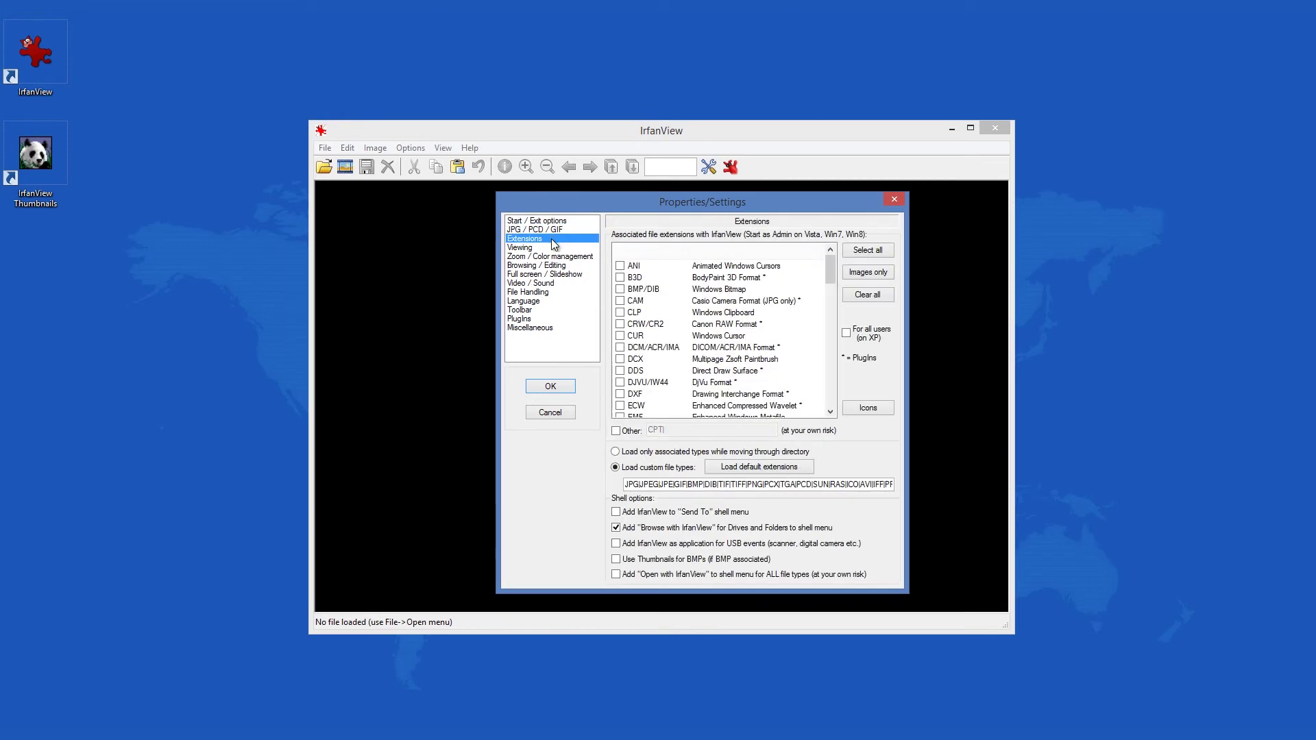
{"action": "left_click", "coordinate": [553, 248]}
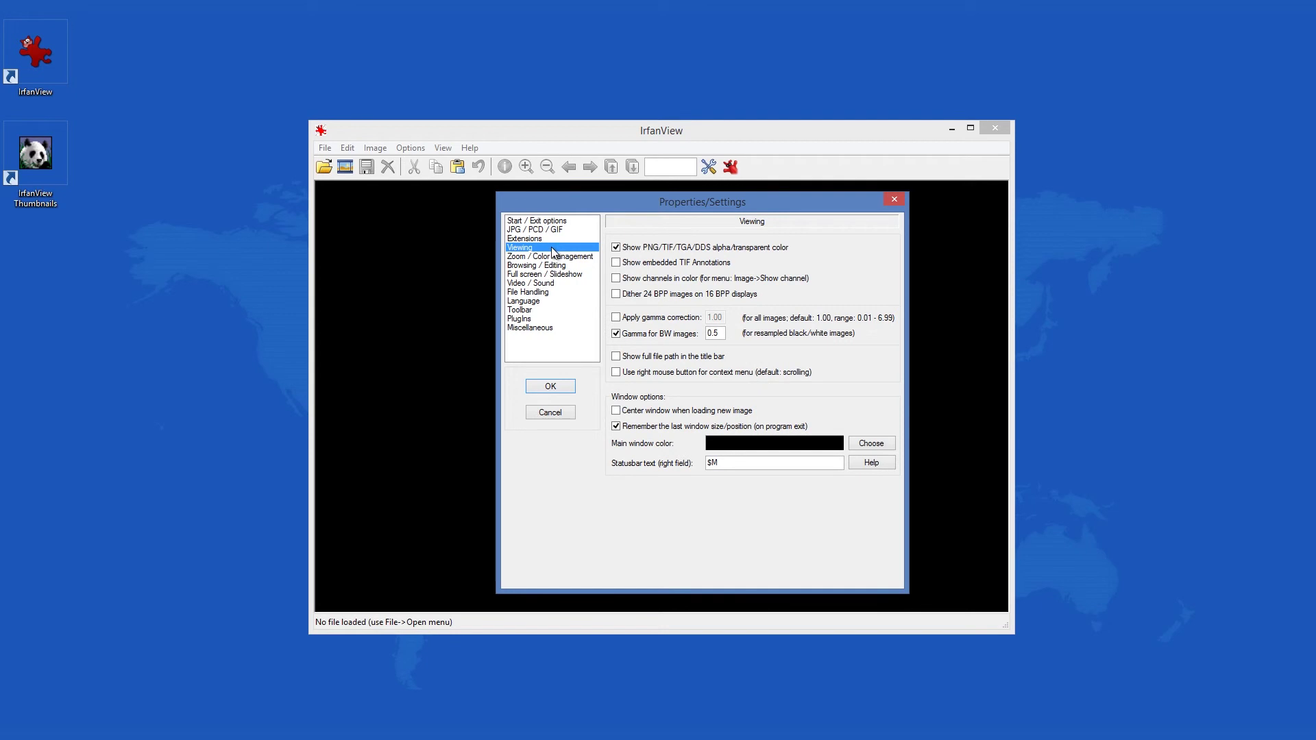
{"action": "left_click", "coordinate": [555, 257]}
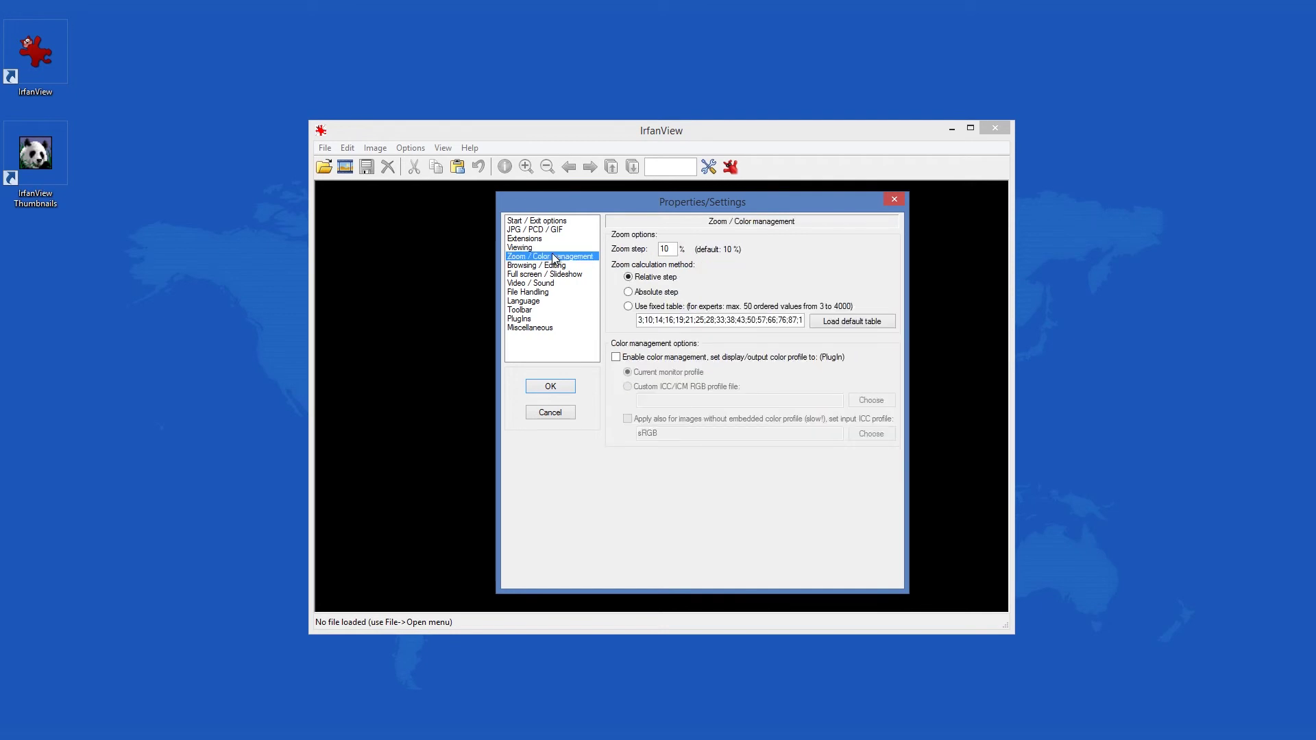
{"action": "left_click", "coordinate": [555, 267]}
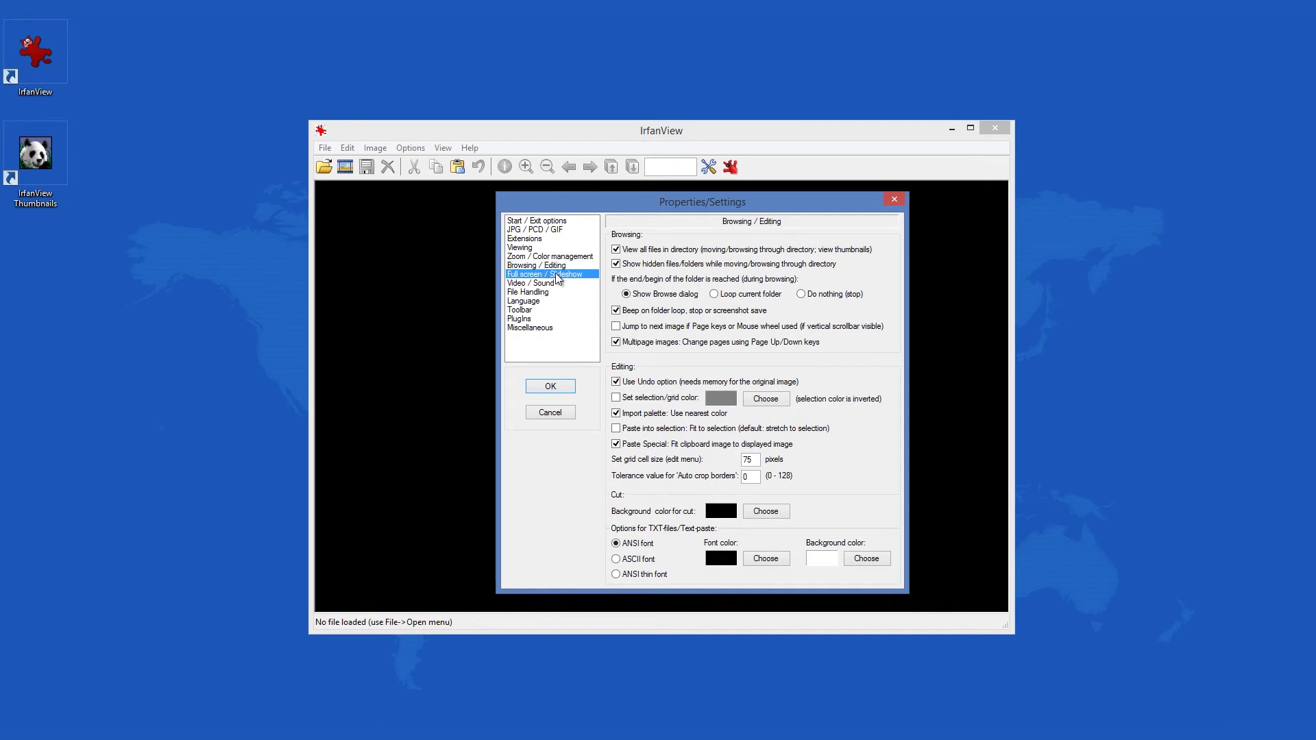
{"action": "left_click", "coordinate": [556, 274]}
{"action": "left_click", "coordinate": [556, 283]}
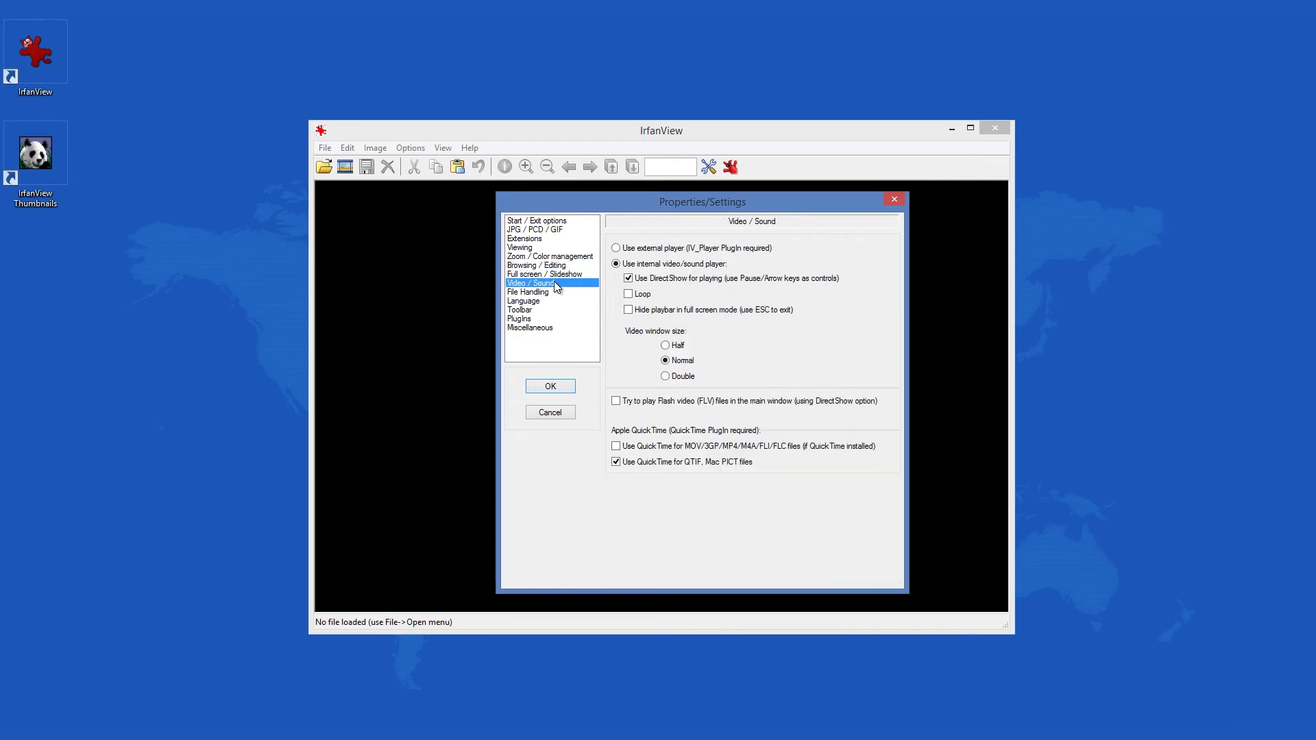
{"action": "left_click", "coordinate": [554, 293]}
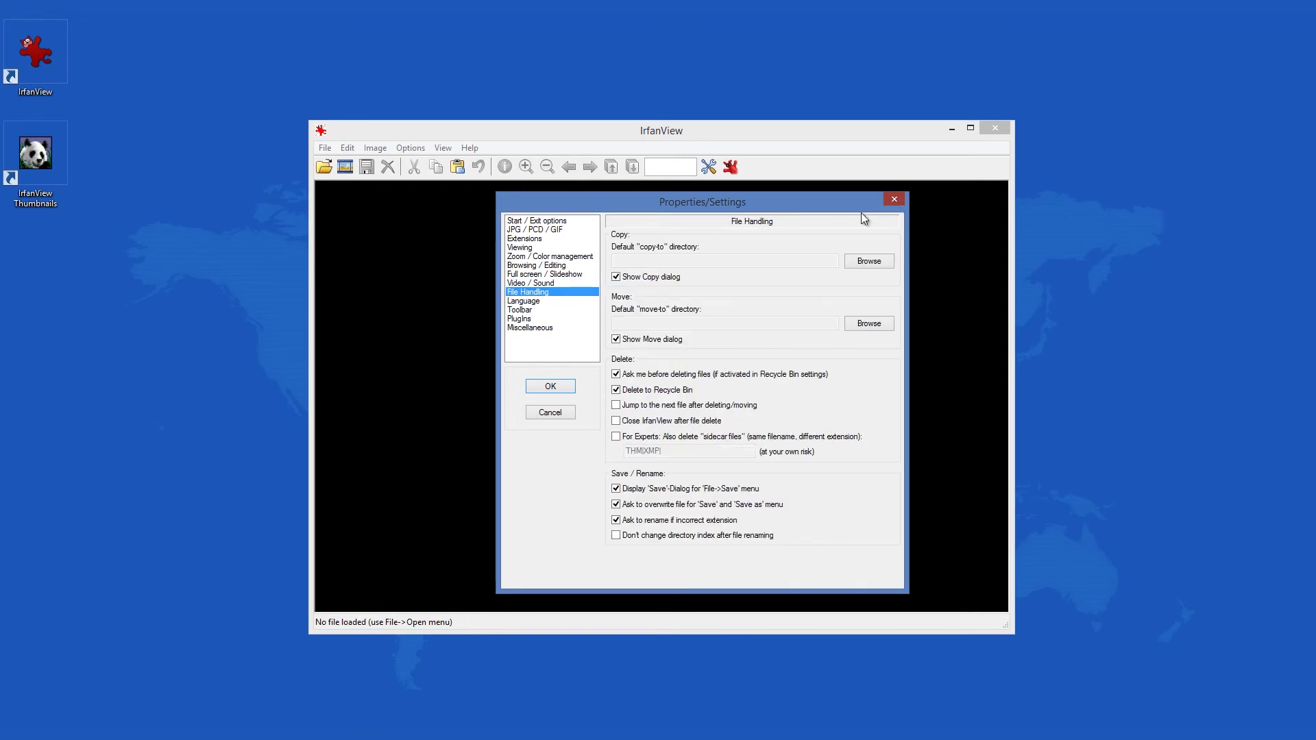
{"action": "left_click", "coordinate": [895, 200]}
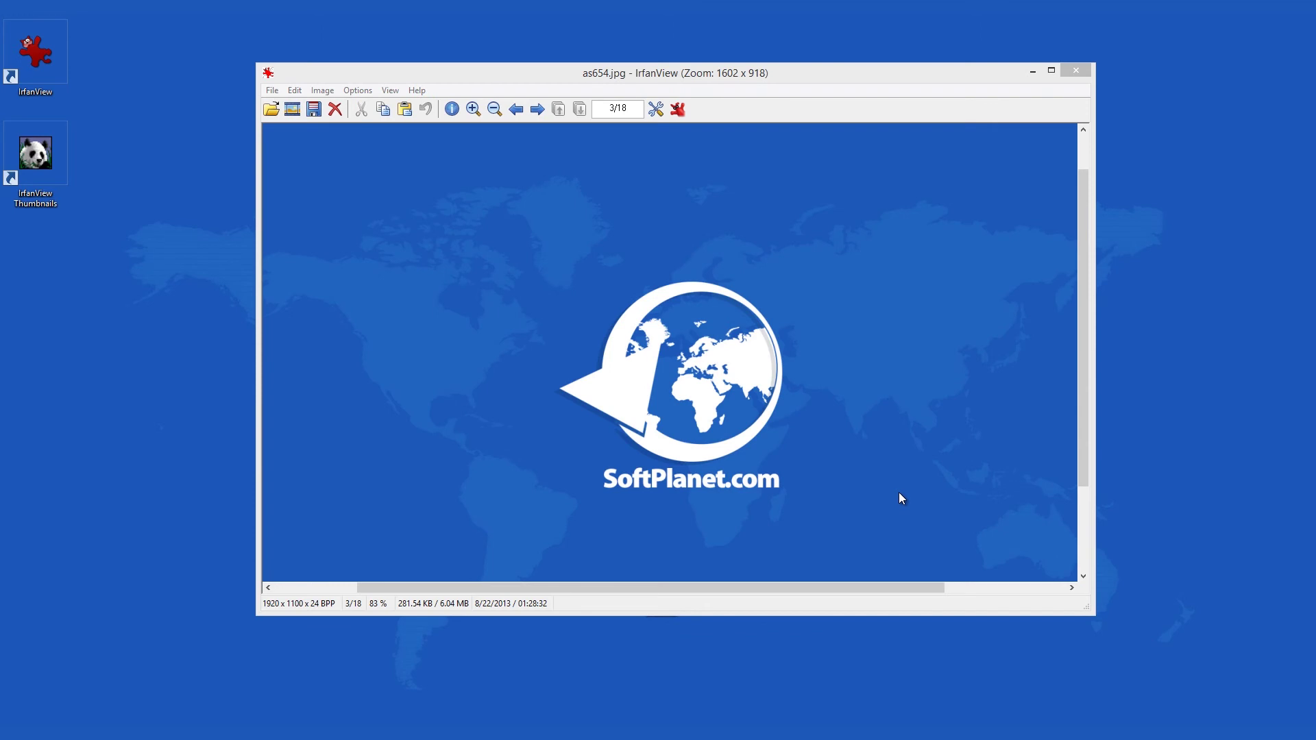
{"action": "left_click", "coordinate": [290, 110]}
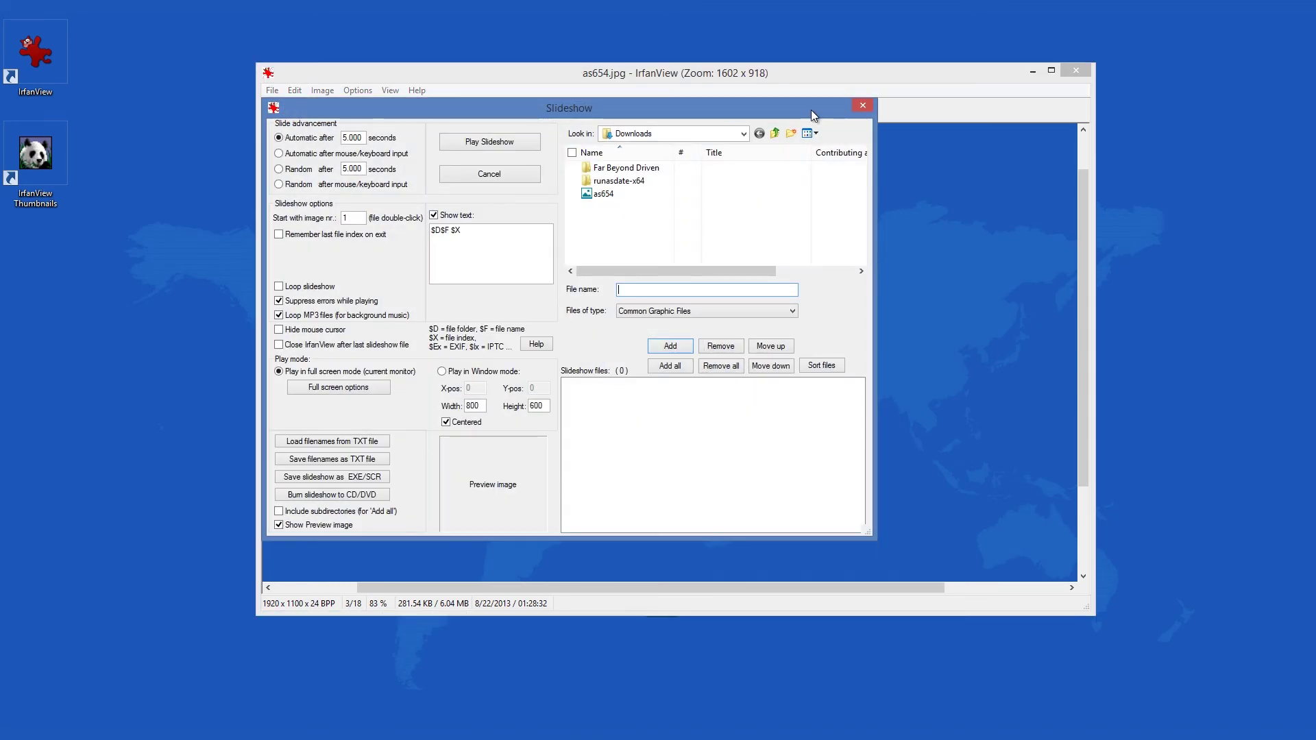
{"action": "left_click", "coordinate": [863, 106]}
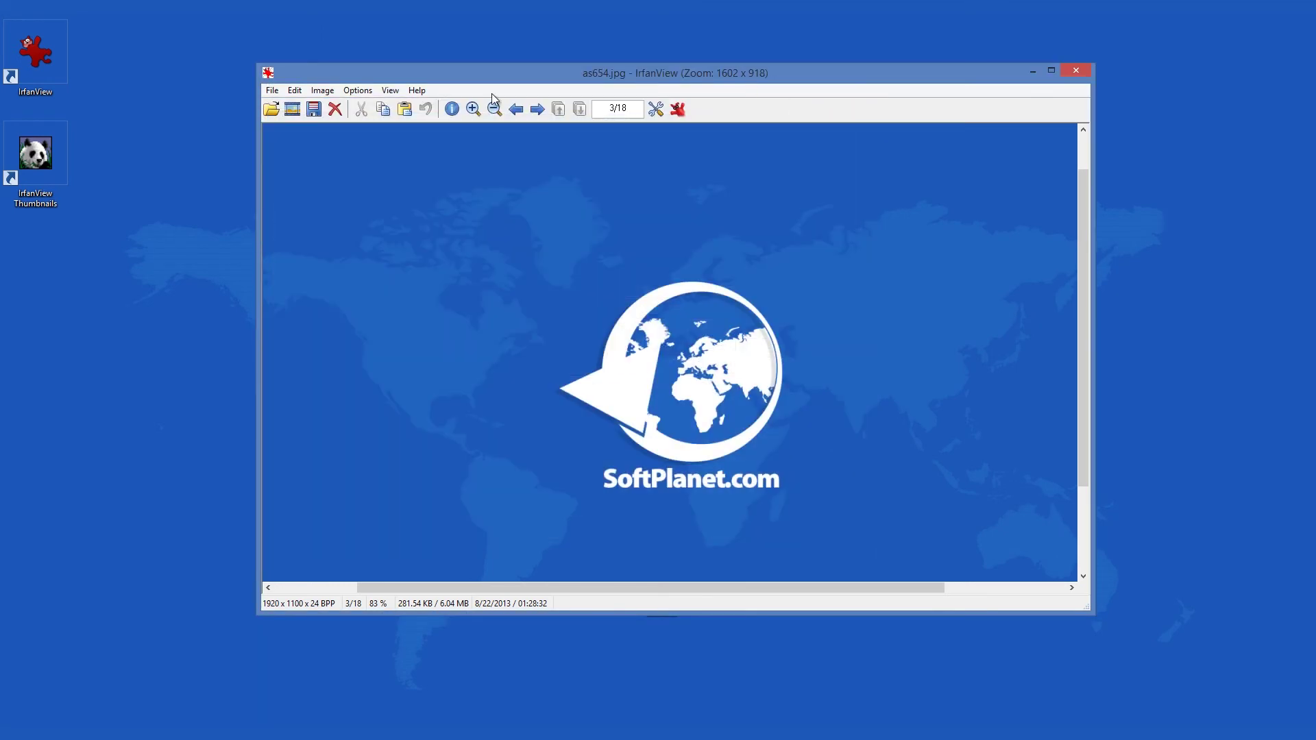
{"action": "left_click", "coordinate": [322, 91]}
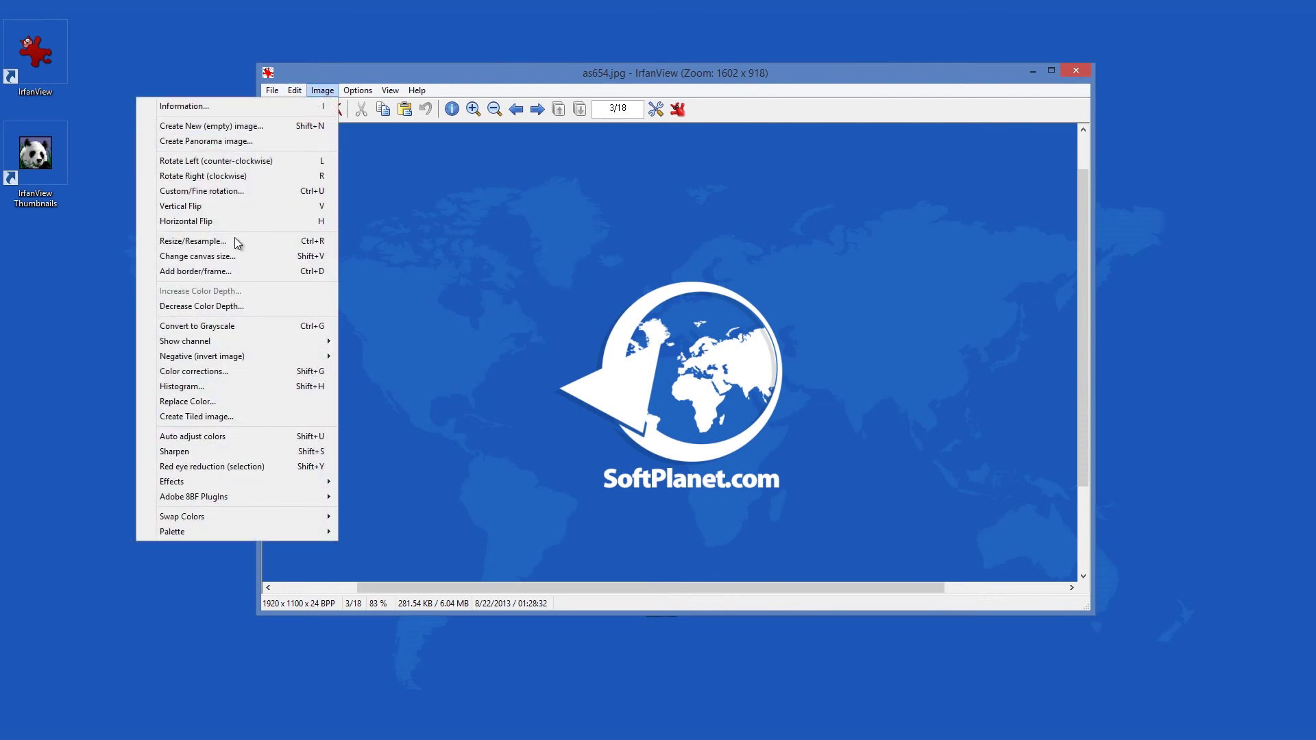
{"action": "left_click", "coordinate": [234, 242]}
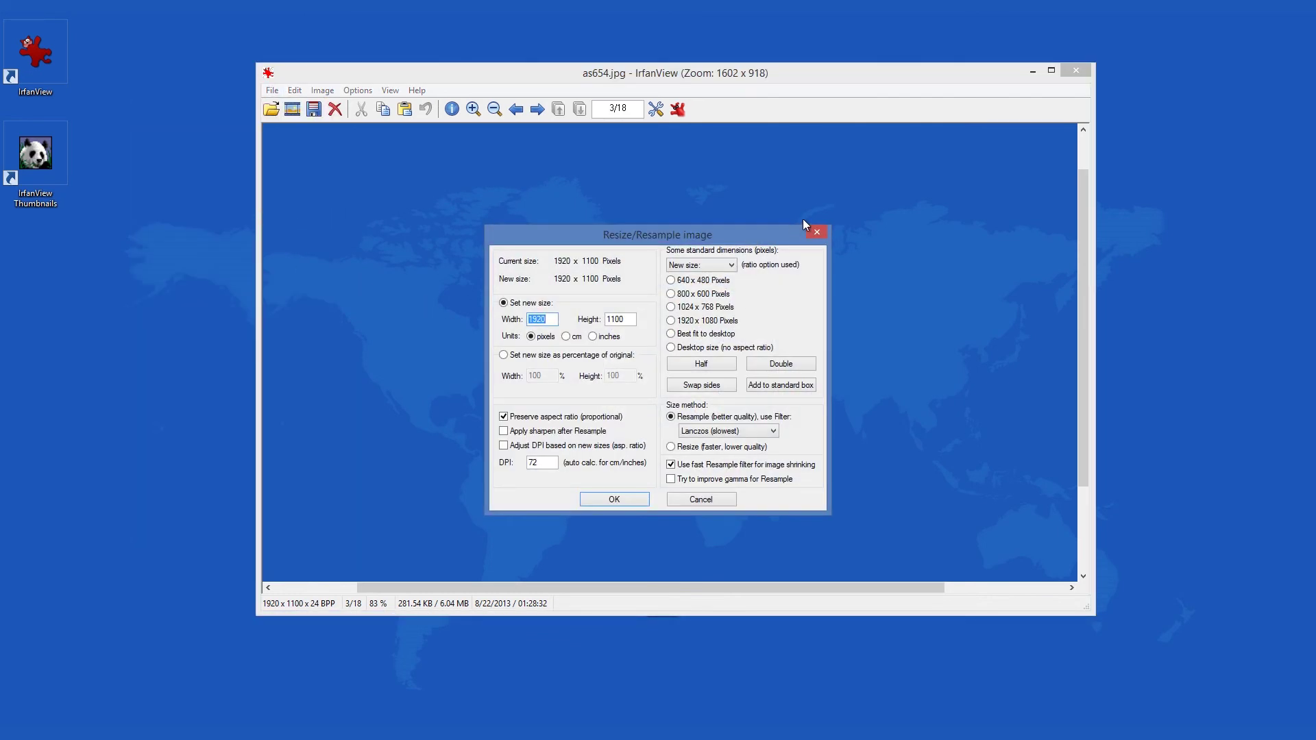
{"action": "left_click", "coordinate": [816, 232]}
{"action": "left_click", "coordinate": [353, 90]}
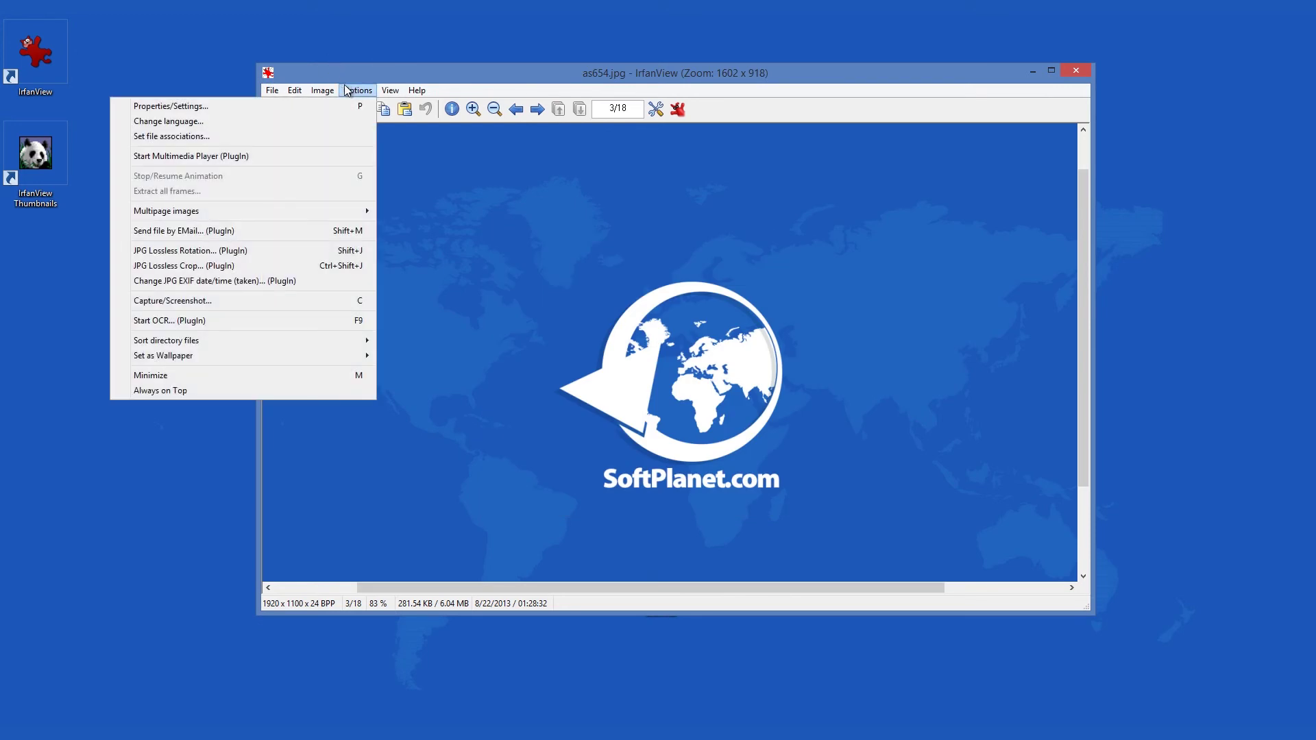
{"action": "mouse_move", "coordinate": [330, 91]}
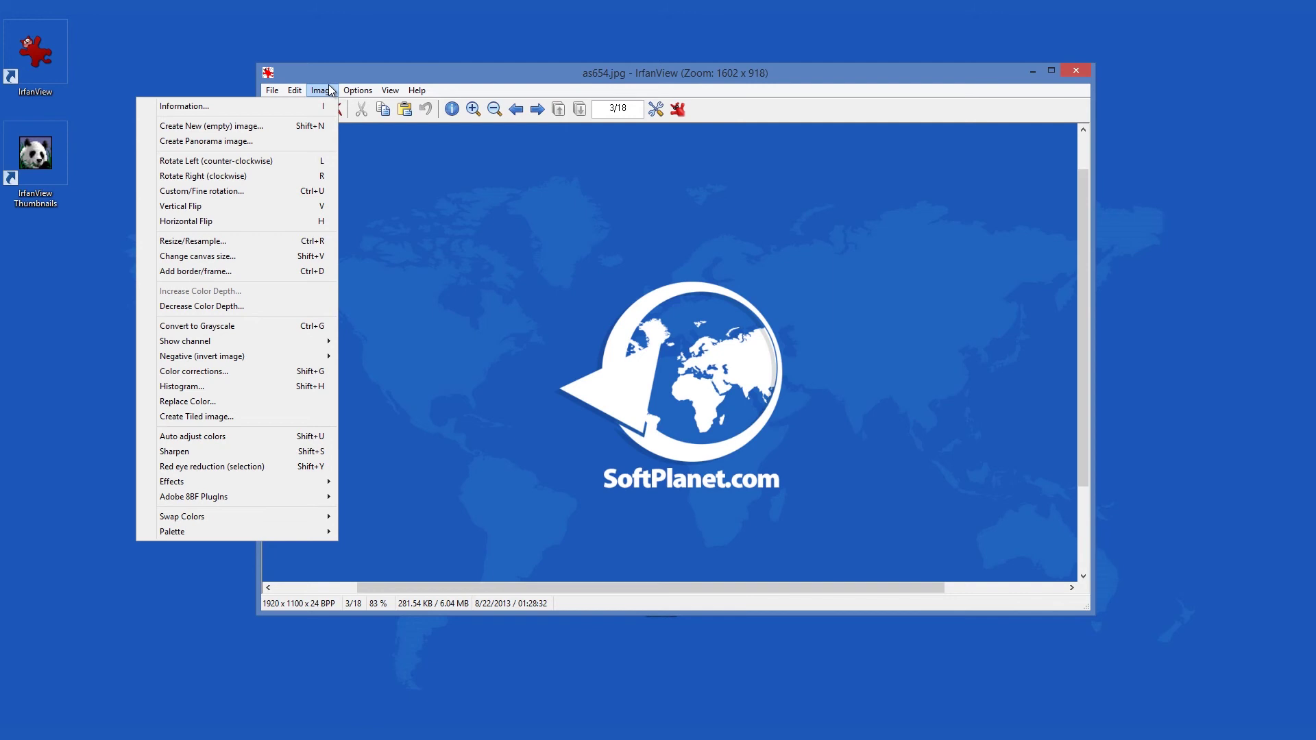
{"action": "mouse_move", "coordinate": [382, 93]}
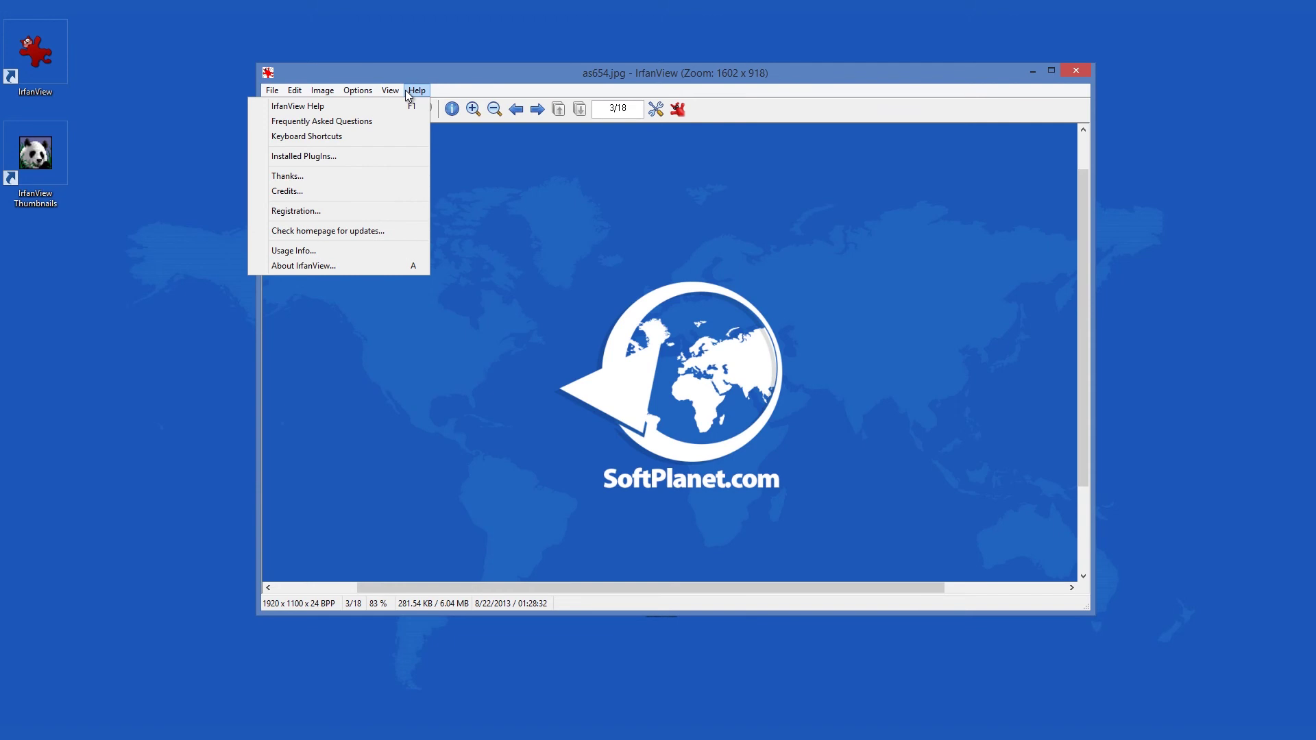
{"action": "left_click", "coordinate": [678, 111]}
{"action": "left_click", "coordinate": [679, 111]}
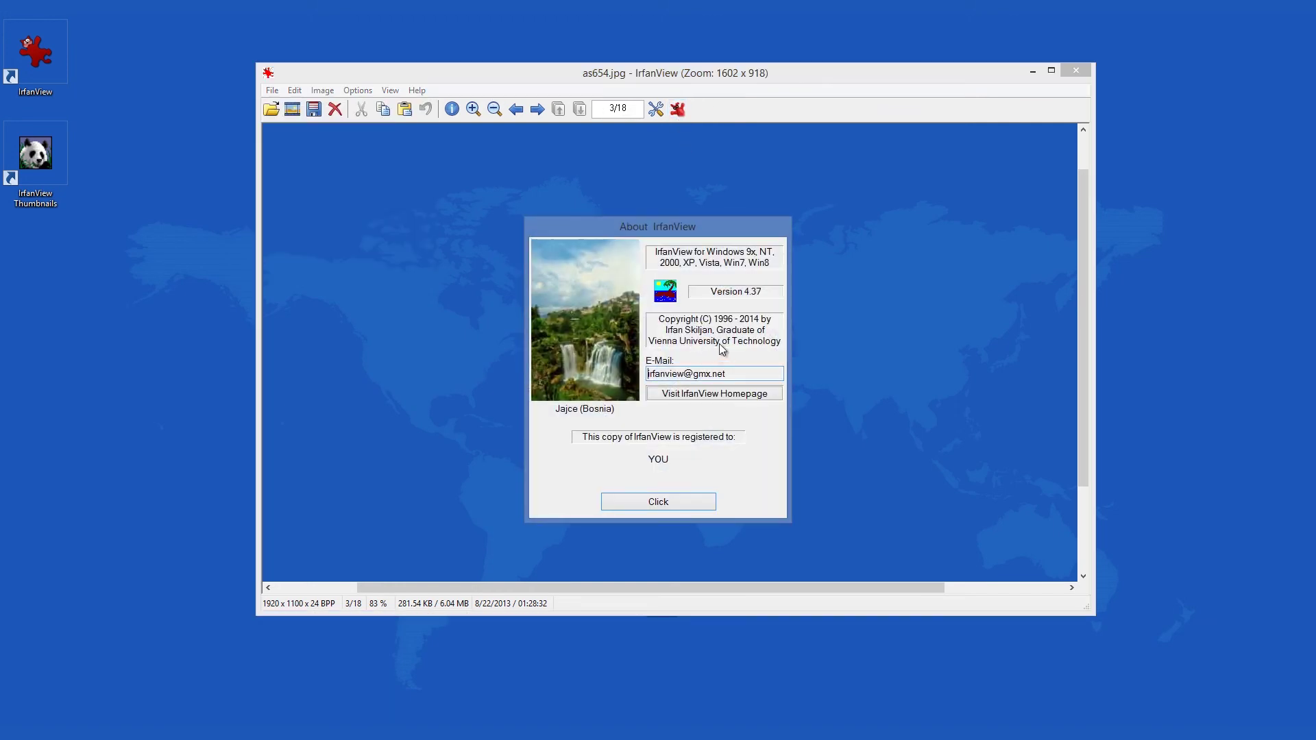
{"action": "left_click", "coordinate": [658, 503]}
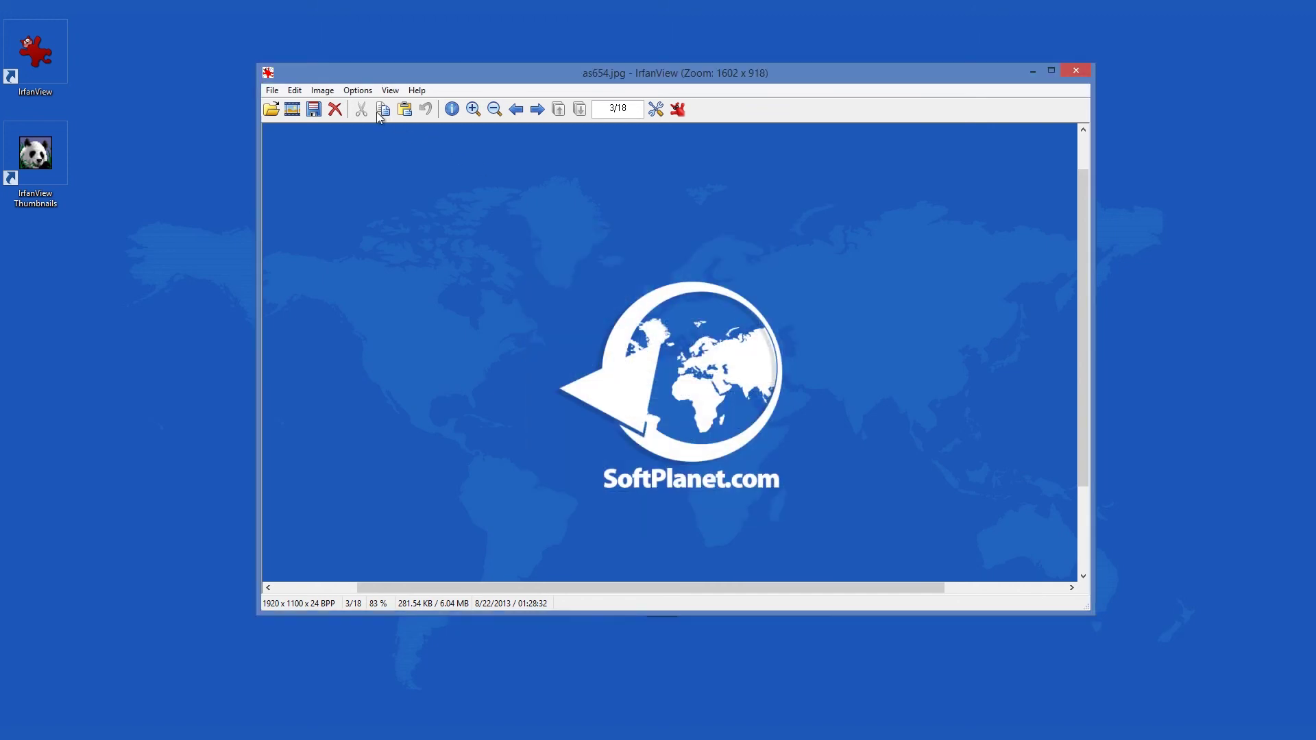
{"action": "left_click", "coordinate": [296, 90]}
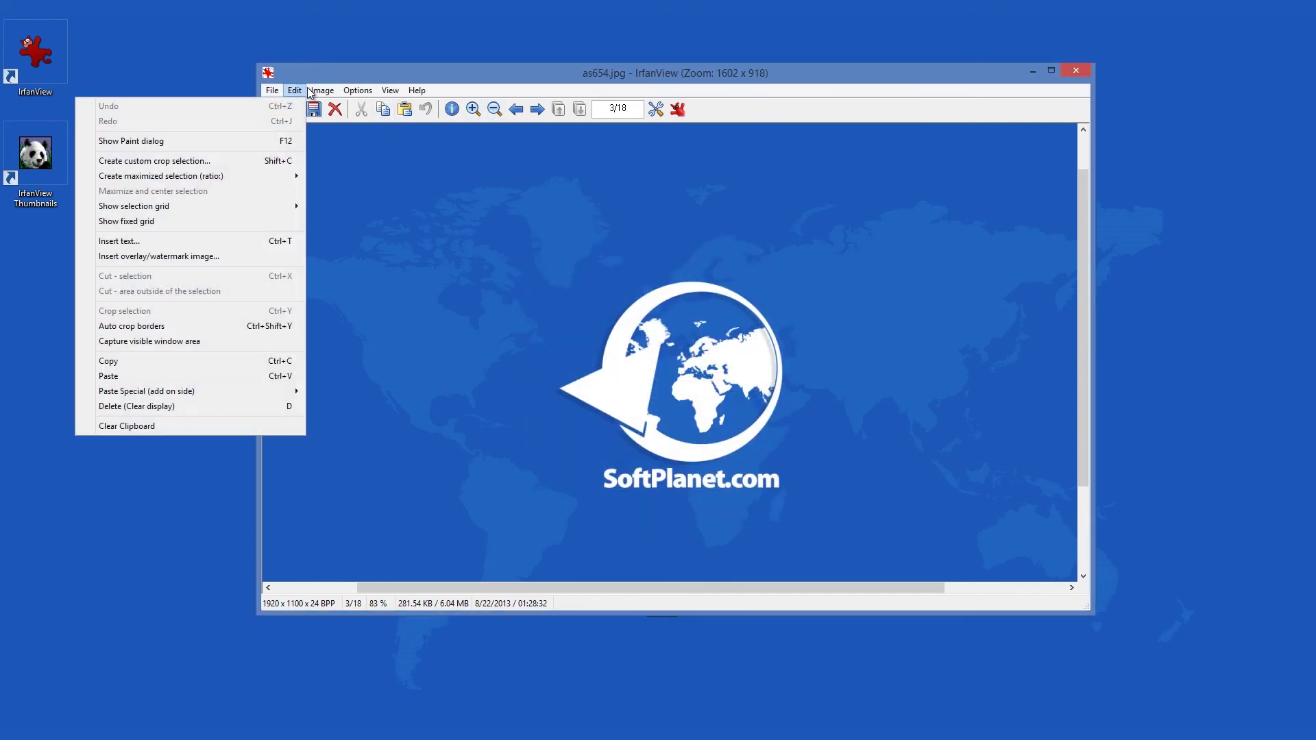
{"action": "mouse_move", "coordinate": [324, 95]}
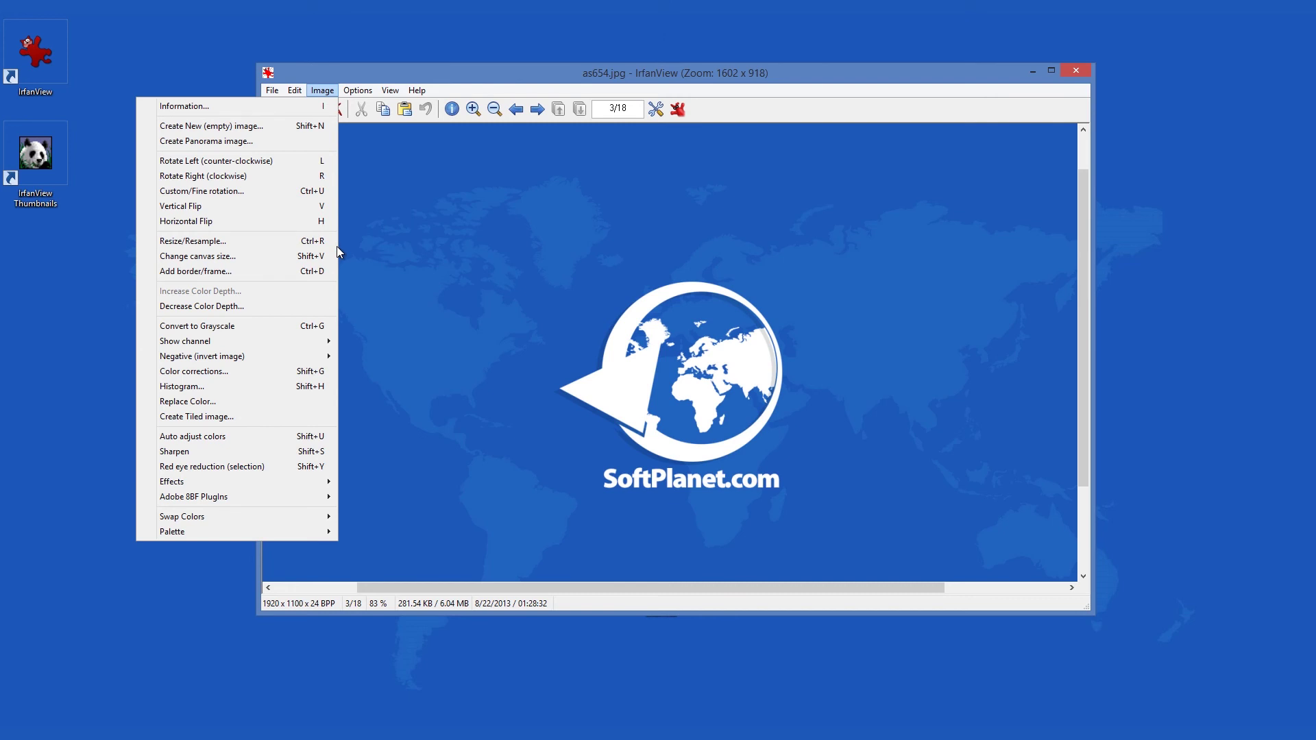
- Tint the image purple with brightness 112 and green balance -115
{"action": "left_click", "coordinate": [247, 371]}
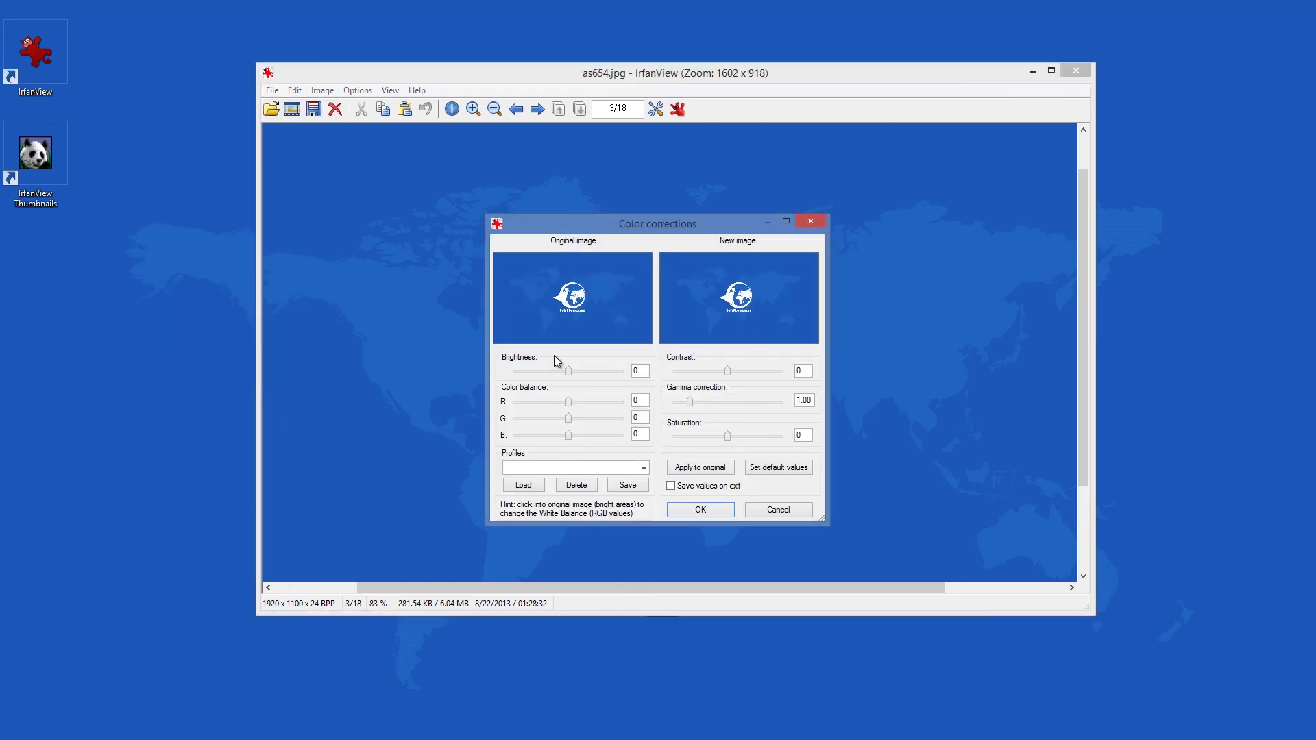
{"action": "left_click_drag", "start_coordinate": [567, 370], "coordinate": [589, 368]}
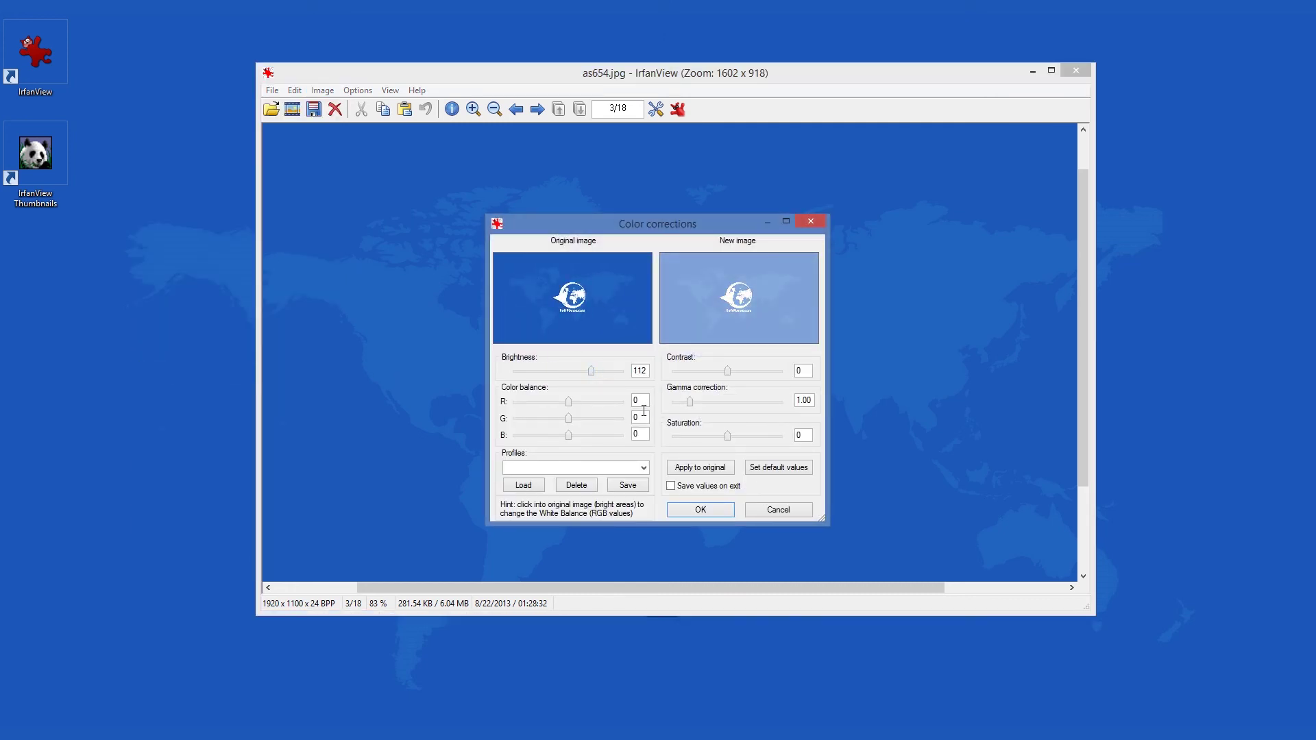
{"action": "left_click_drag", "start_coordinate": [560, 416], "coordinate": [592, 436]}
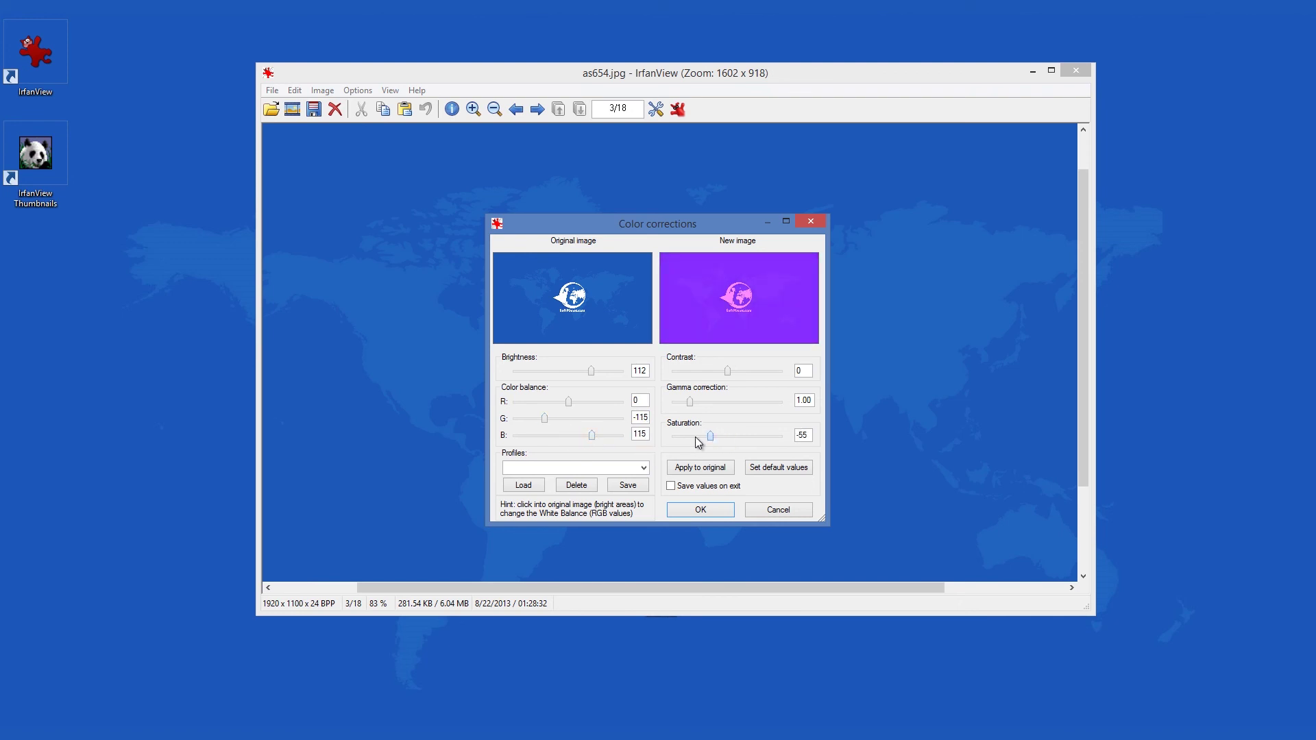
{"action": "left_click", "coordinate": [698, 511]}
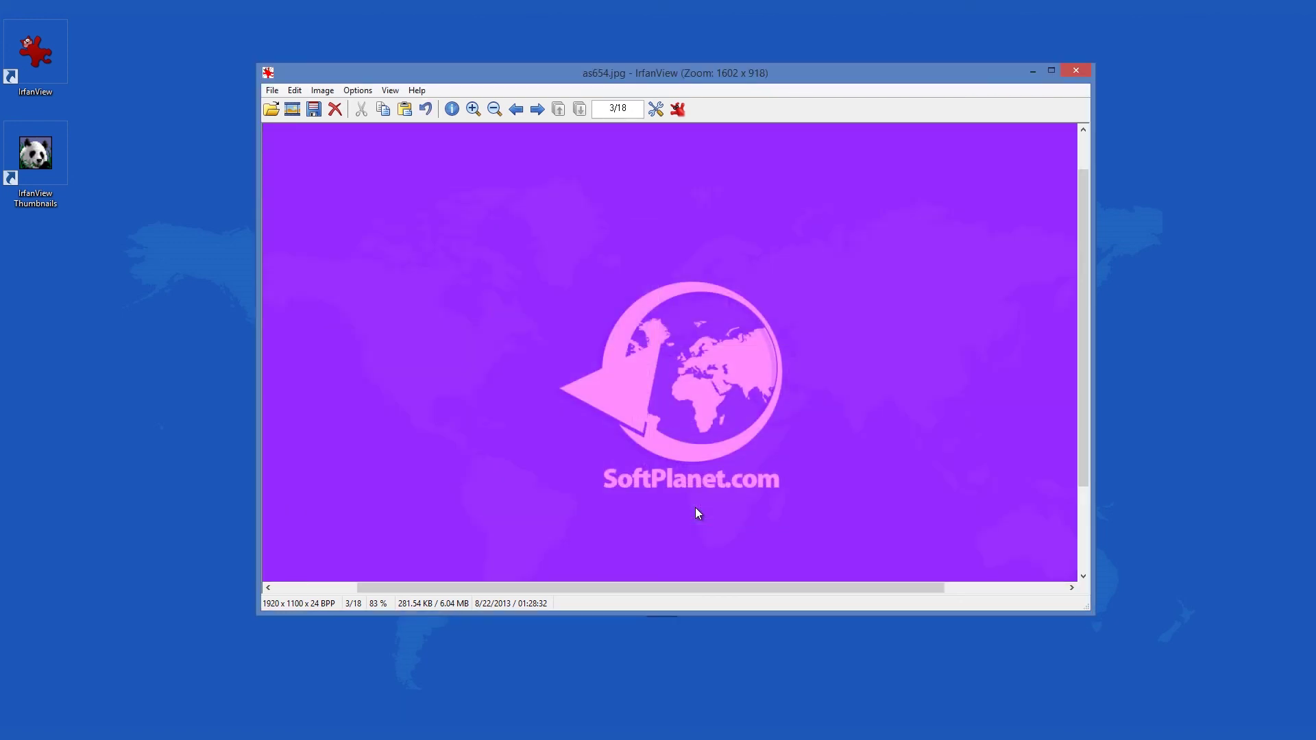
- Convert the purple image to grayscale, then bring the SoftPlanet page forward
{"action": "left_click", "coordinate": [322, 90]}
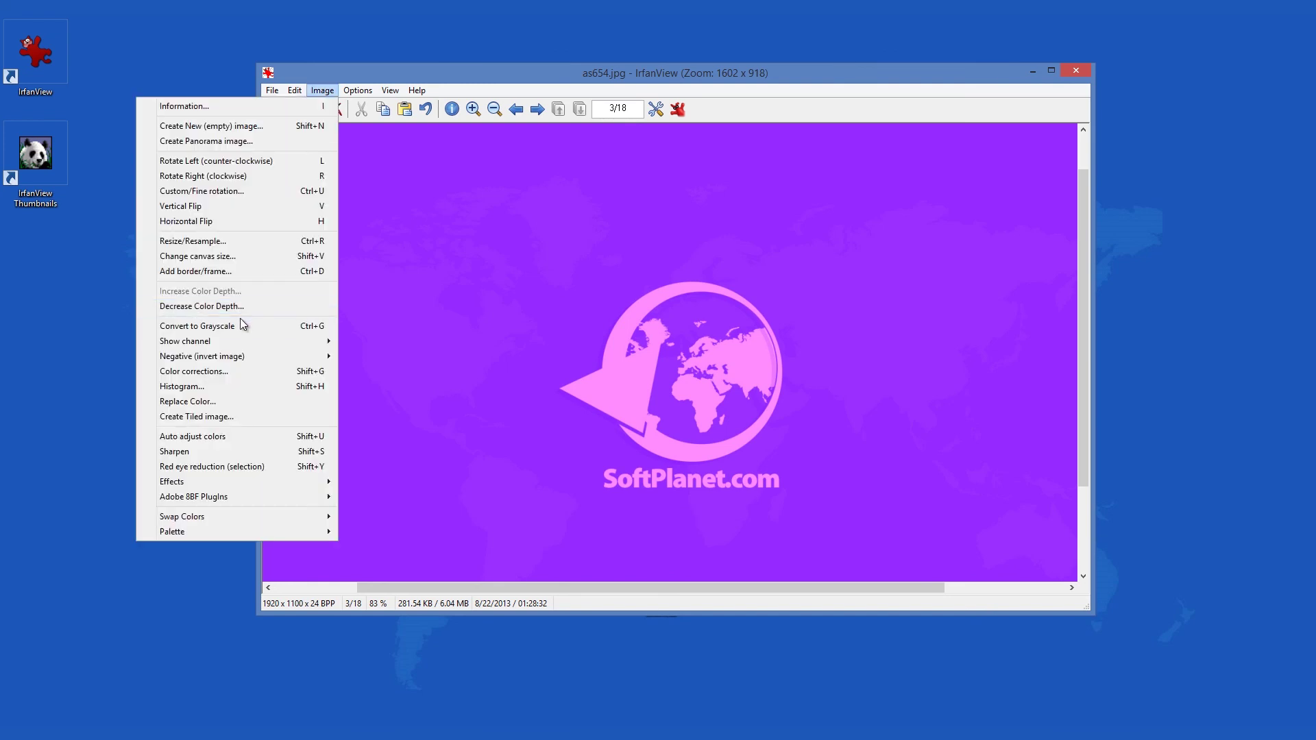
{"action": "left_click", "coordinate": [240, 323]}
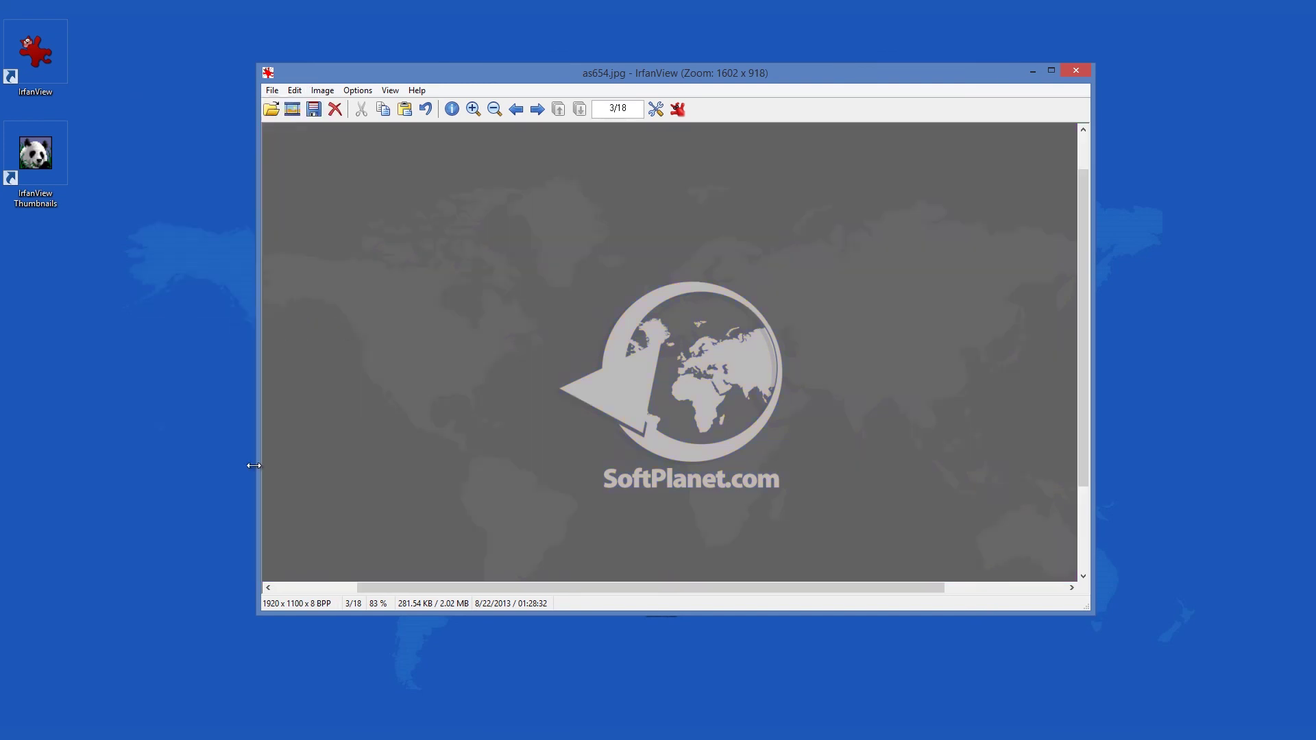
{"action": "left_click", "coordinate": [72, 716]}
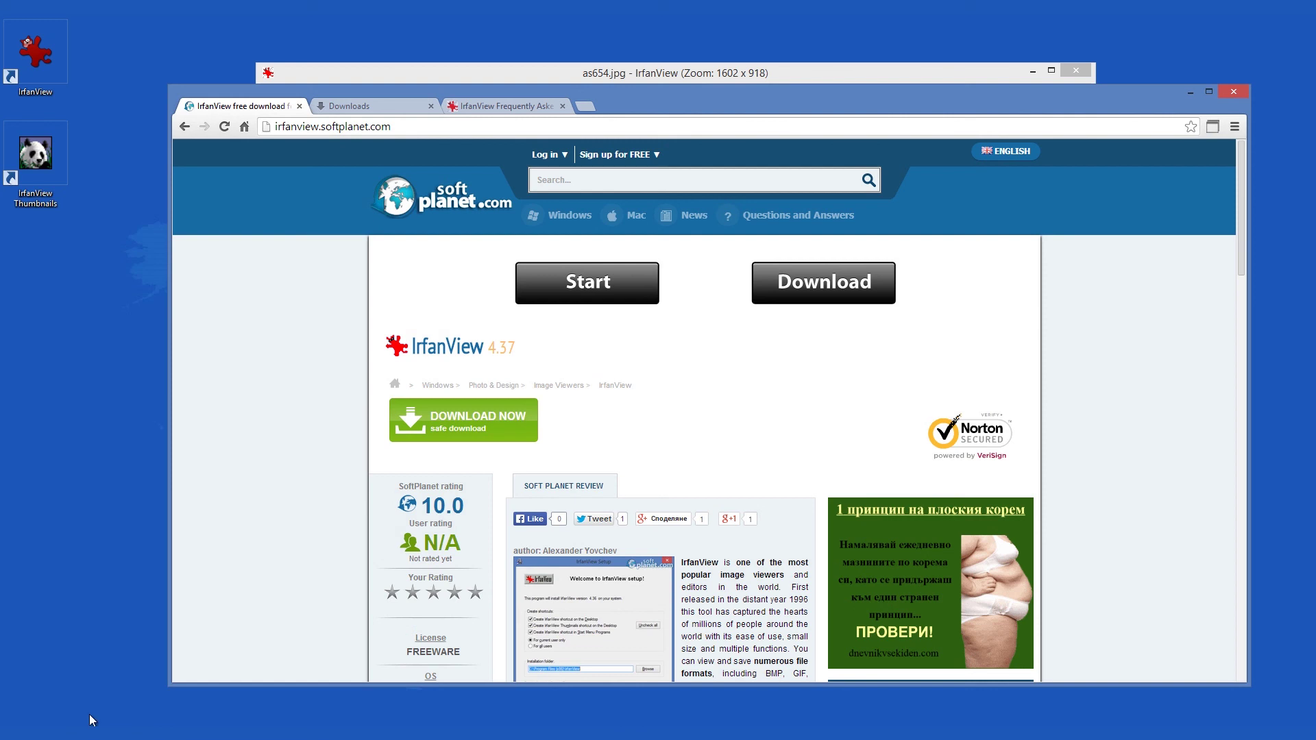
- Scroll down the SoftPlanet IrfanView 4.37 page and back up to its top
{"action": "scroll", "coordinate": [349, 374], "scroll_direction": "down", "scroll_amount": 6}
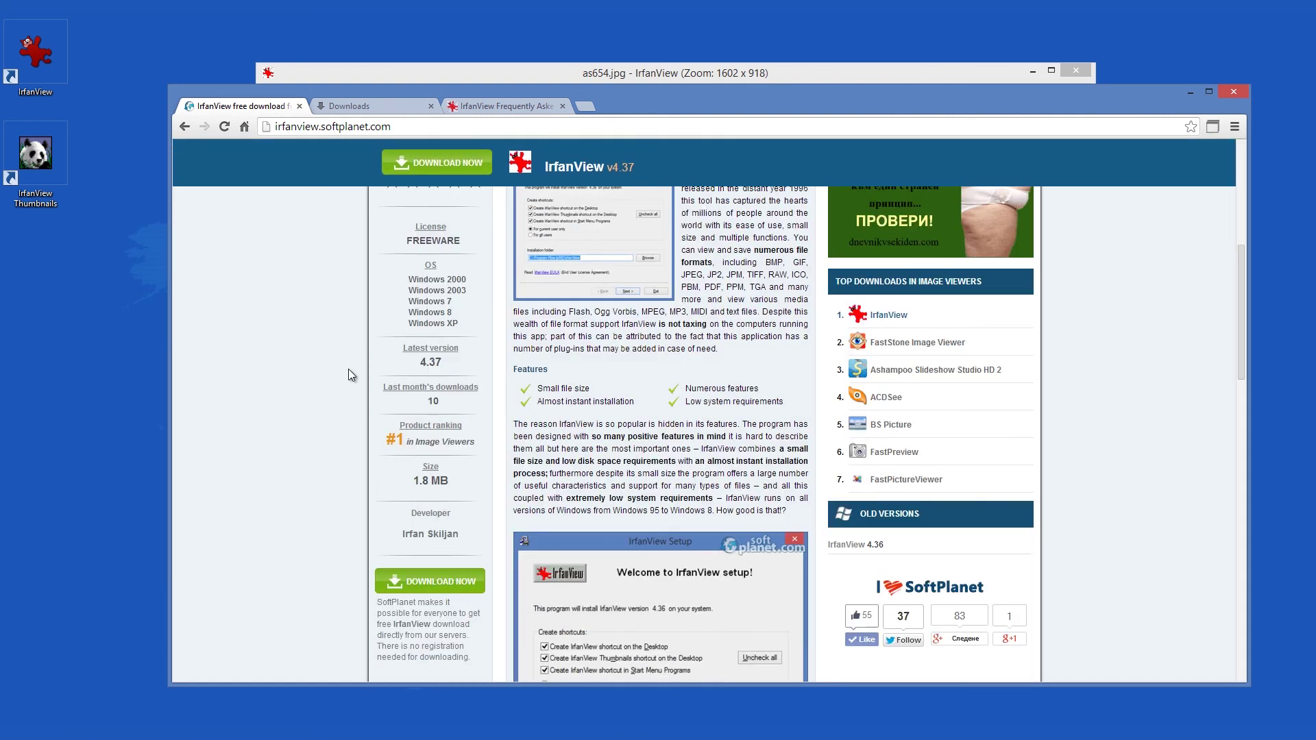
{"action": "scroll", "coordinate": [348, 368], "scroll_direction": "down", "scroll_amount": 3}
{"action": "scroll", "coordinate": [350, 366], "scroll_direction": "up", "scroll_amount": 9}
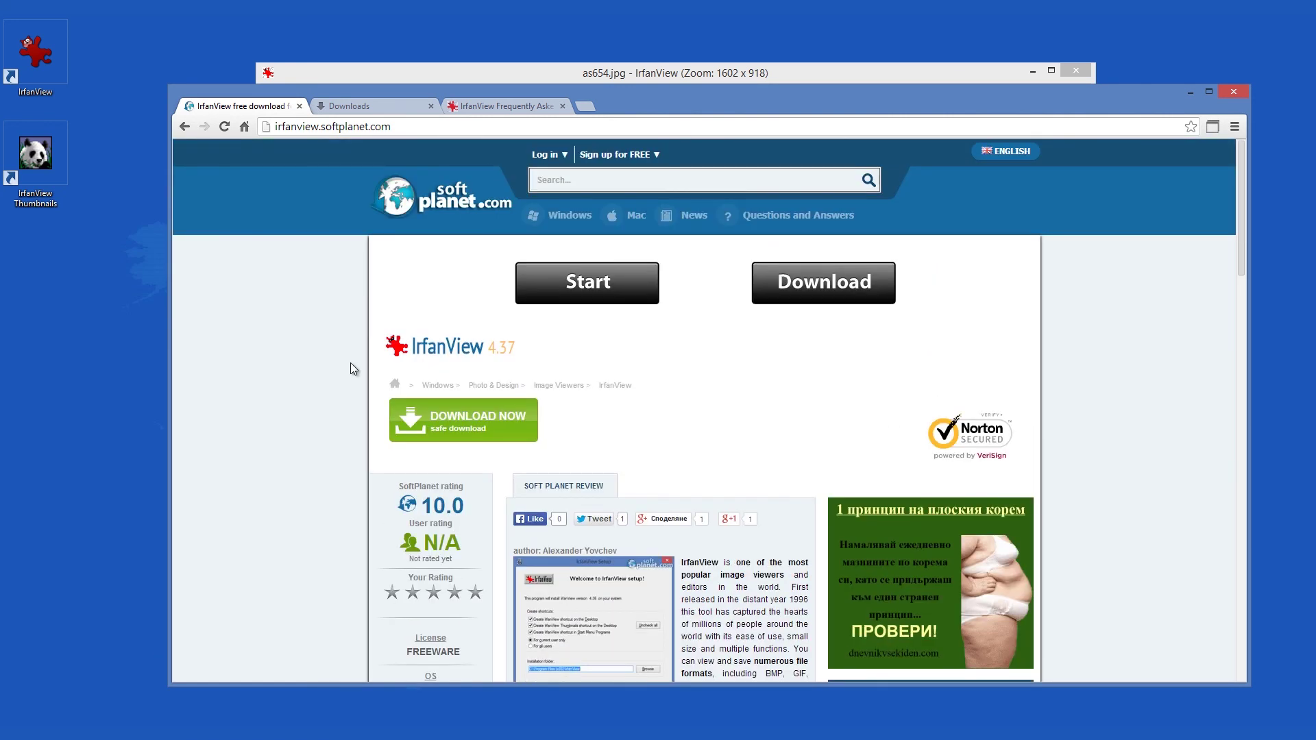